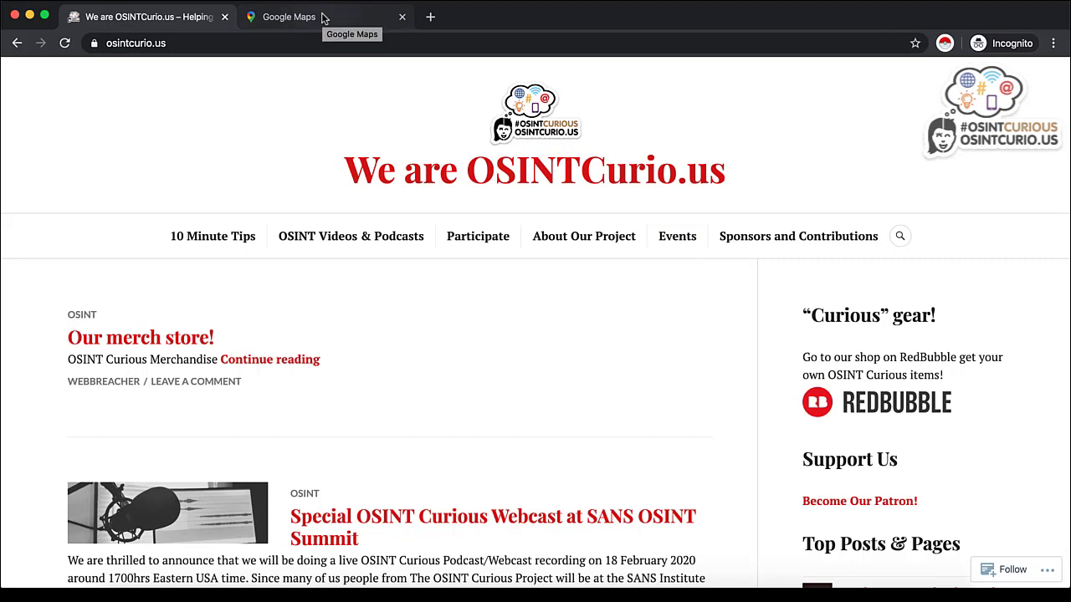
{"action": "left_click", "coordinate": [324, 18]}
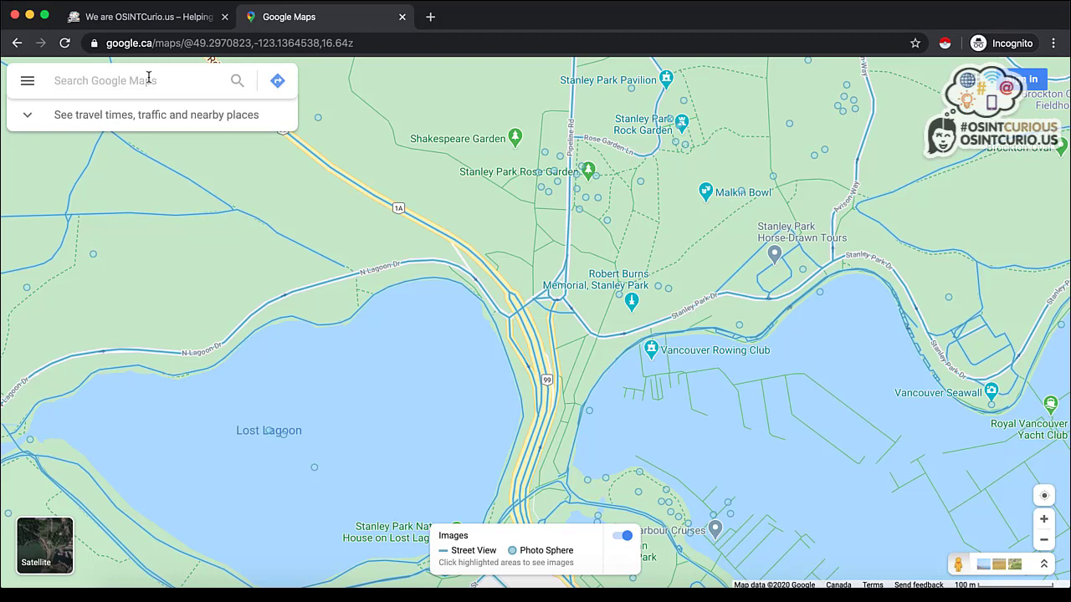
Open the Rogers Arena place page and reveal Street View coverage around it.
{"action": "type", "text": "rogers a"}
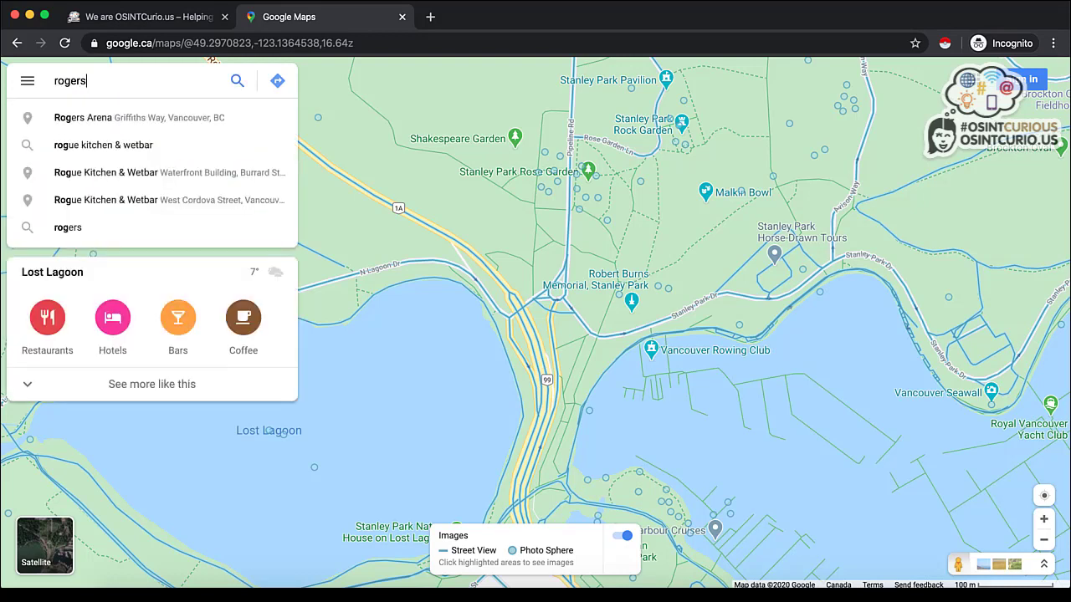
{"action": "left_click", "coordinate": [143, 118]}
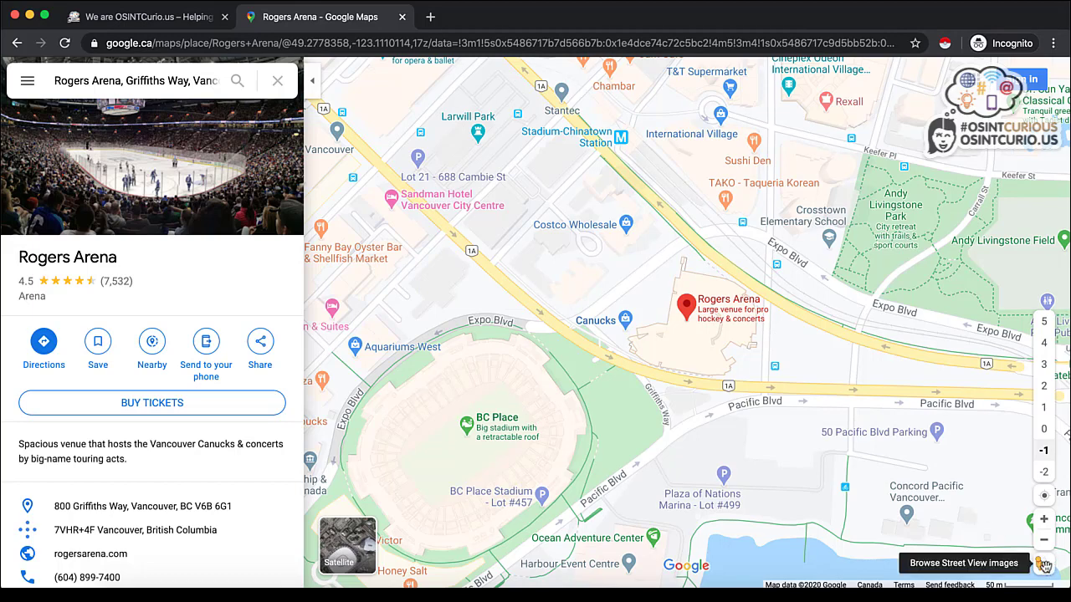
{"action": "left_click", "coordinate": [1044, 565]}
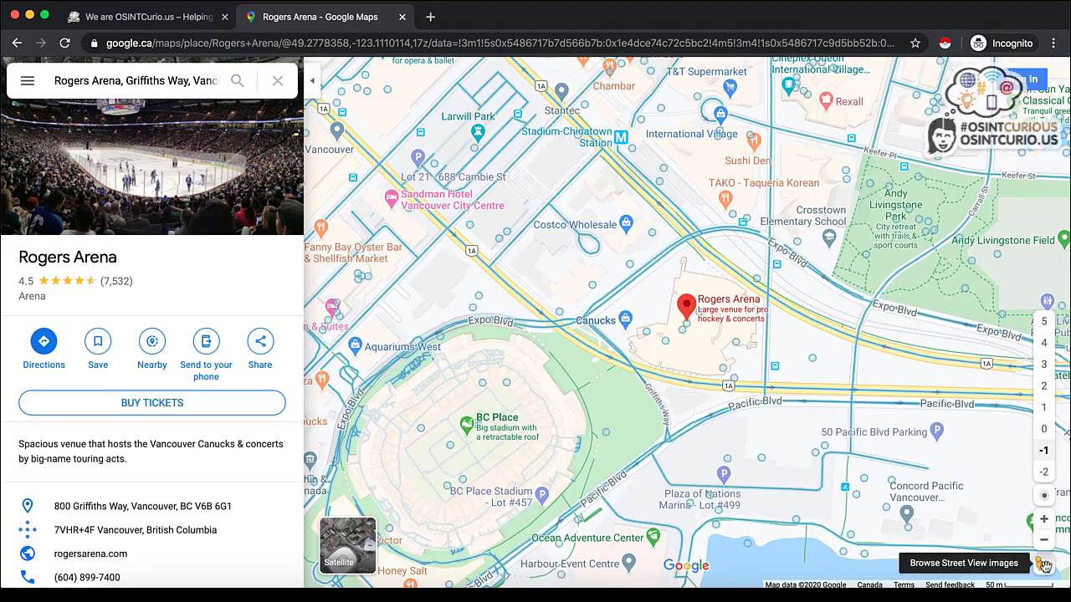
View street-level imagery of 605 Expo Blvd, then exit it and hide the coverage lines.
{"action": "left_click", "coordinate": [665, 261]}
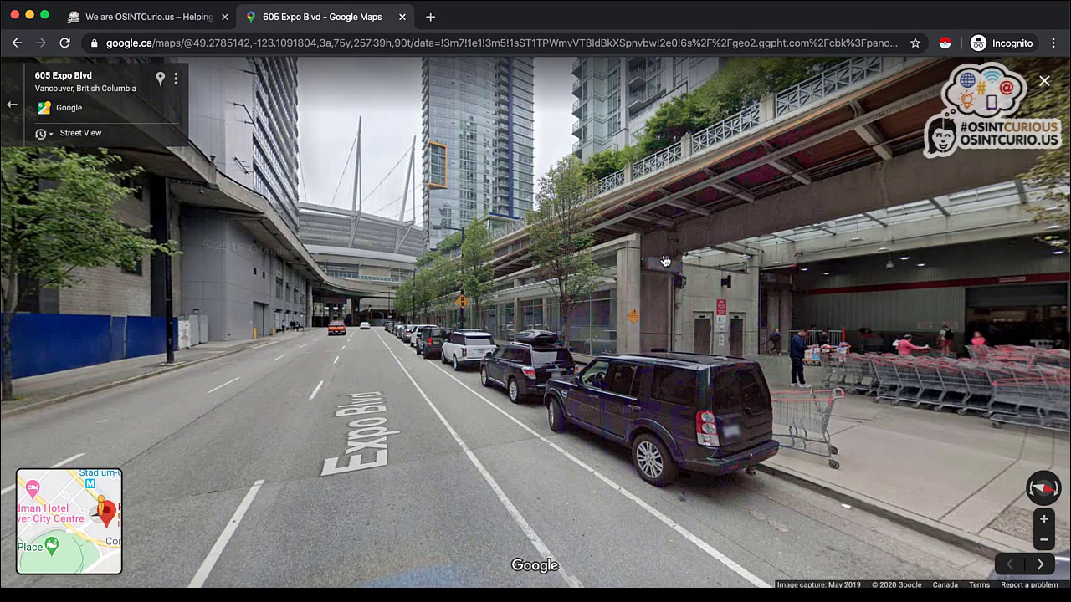
{"action": "left_click", "coordinate": [12, 106]}
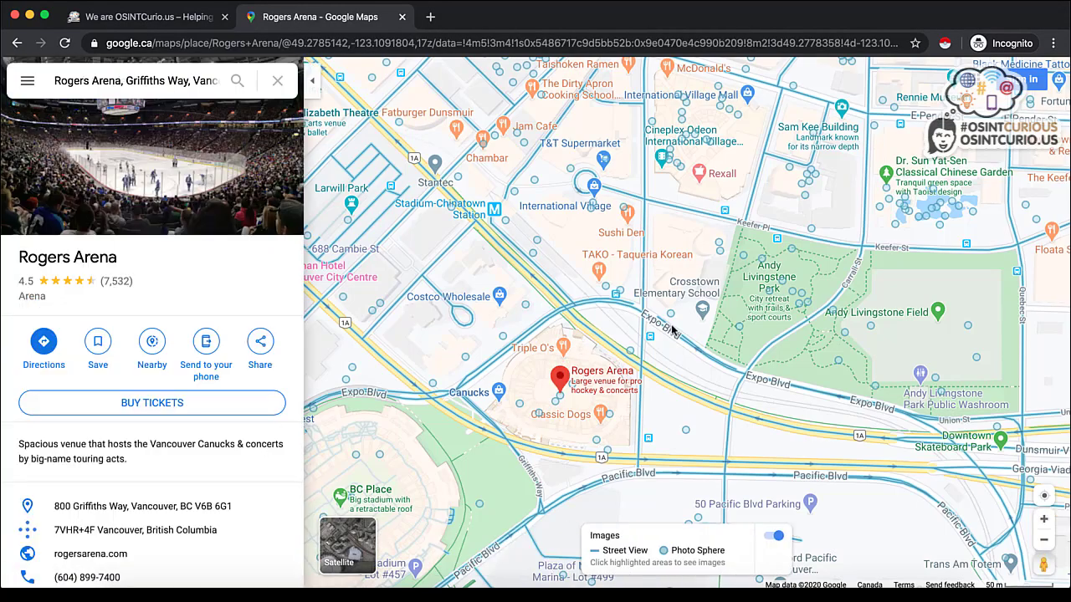
{"action": "left_click", "coordinate": [1044, 562]}
Switch to satellite, toggle the 3D globe view on and off, then return to the road map.
{"action": "left_click", "coordinate": [336, 532]}
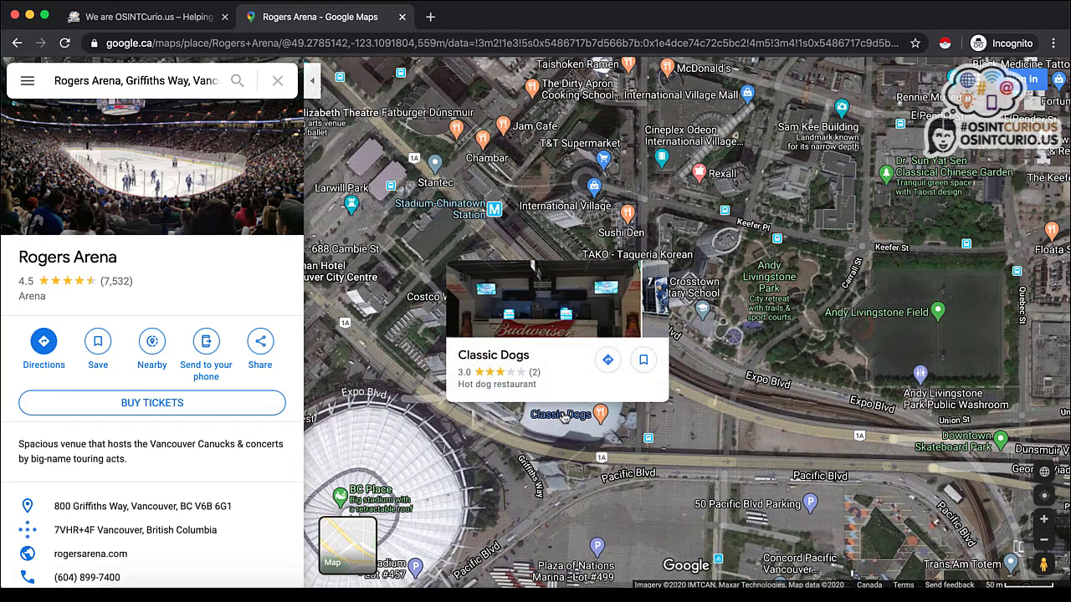
{"action": "left_click", "coordinate": [1045, 473]}
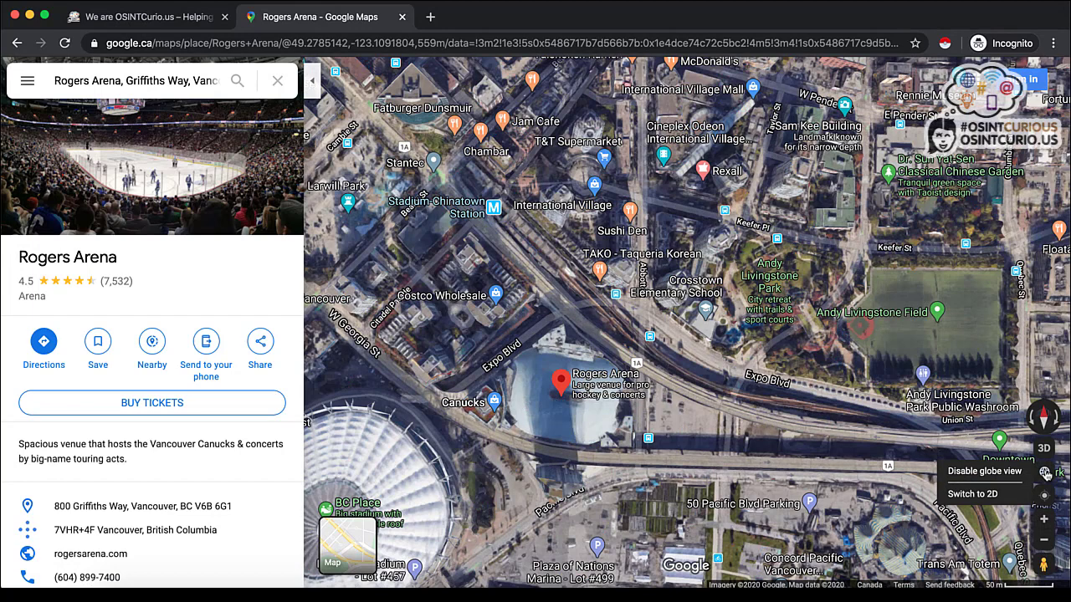
{"action": "left_click", "coordinate": [1044, 473]}
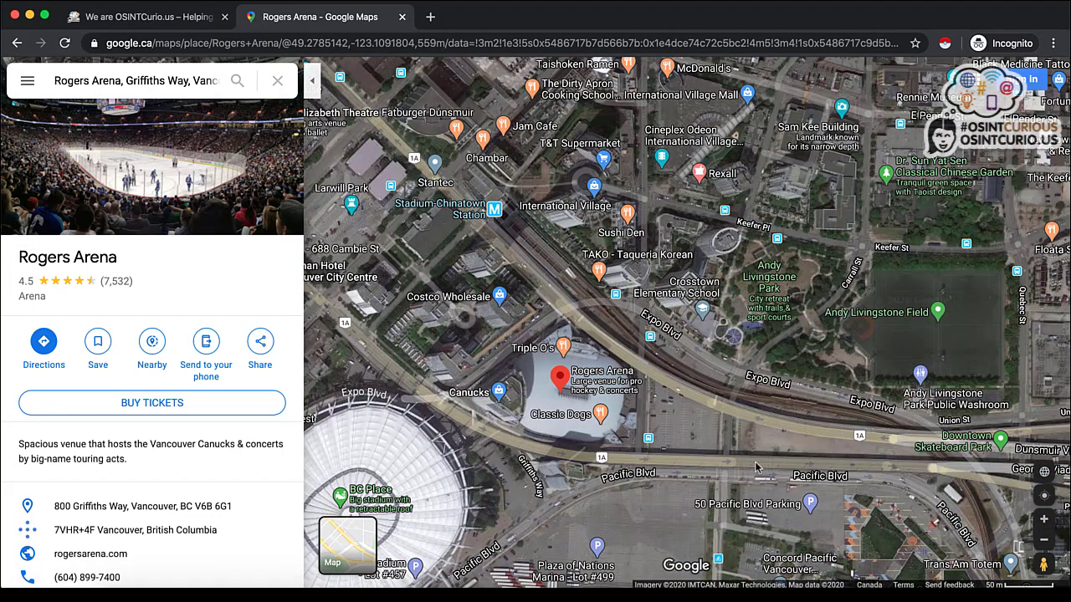
{"action": "left_click", "coordinate": [352, 546]}
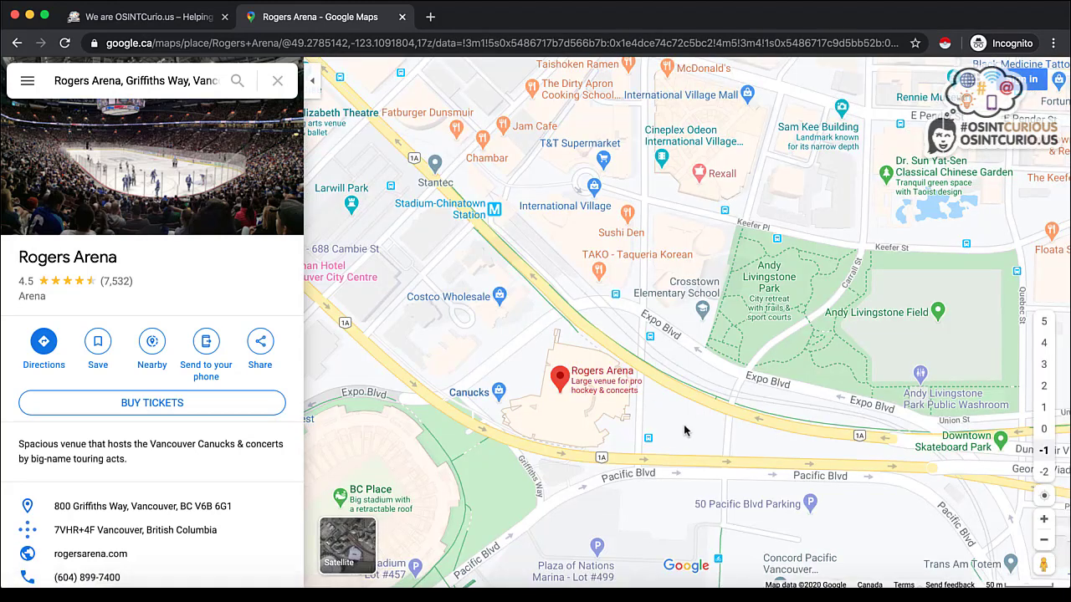
Zoom into the arena and step its floor plan through levels 5 and 4 to level 3.
{"action": "left_click", "coordinate": [1042, 567]}
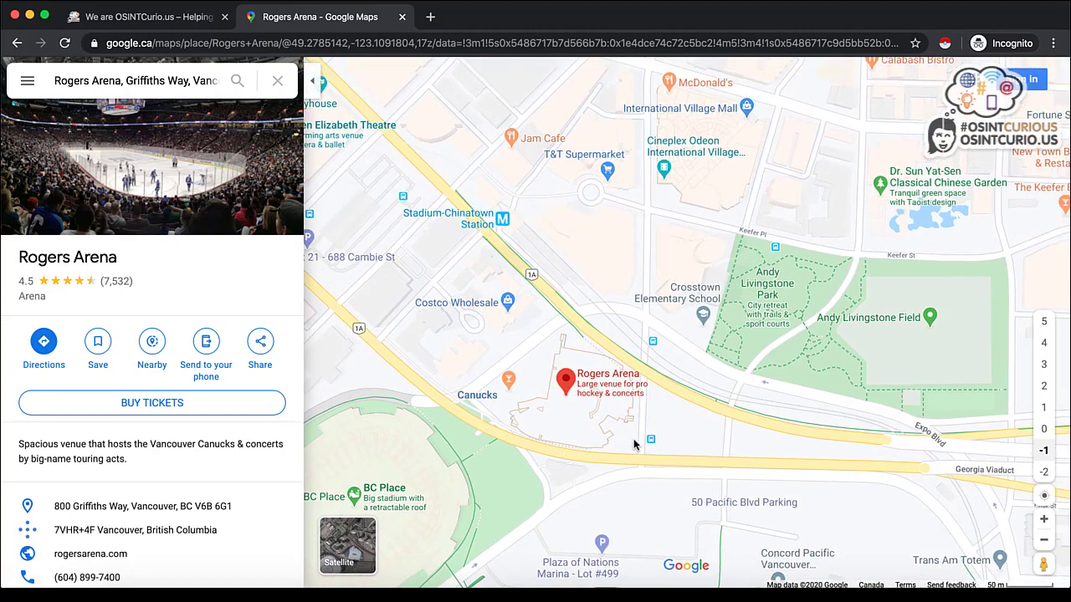
{"action": "scroll", "coordinate": [634, 444], "scroll_direction": "down", "scroll_amount": 1}
{"action": "scroll", "coordinate": [633, 444], "scroll_direction": "up", "scroll_amount": 3}
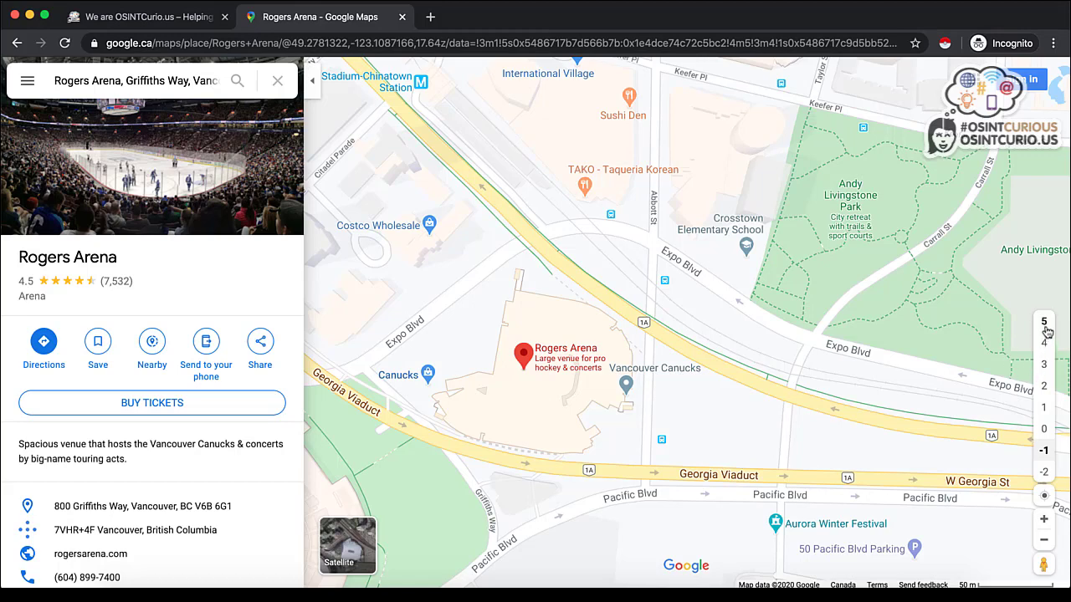
{"action": "left_click", "coordinate": [1045, 328]}
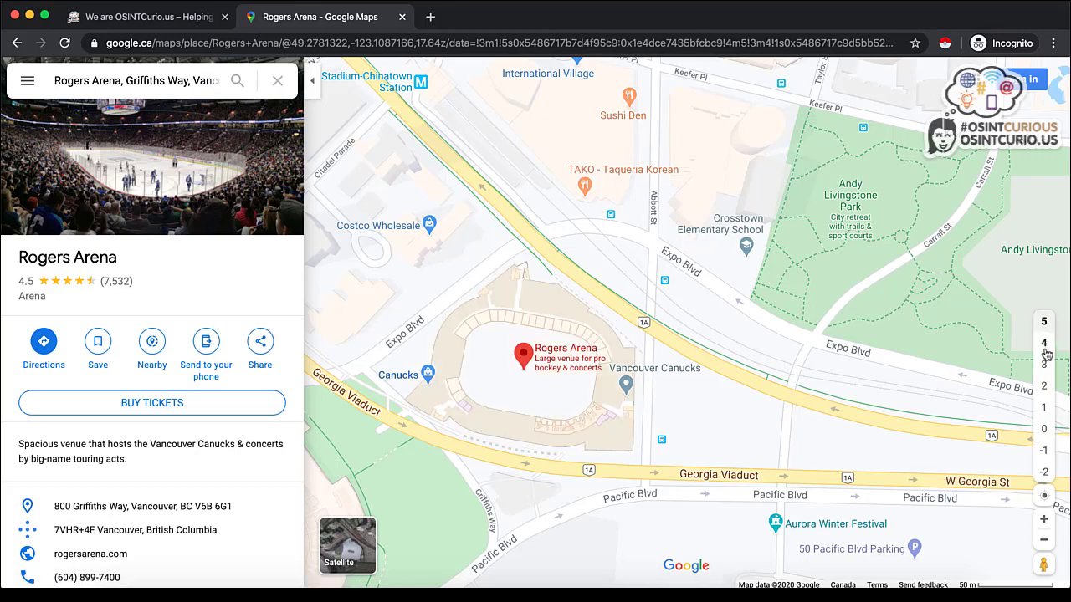
{"action": "left_click", "coordinate": [1045, 347]}
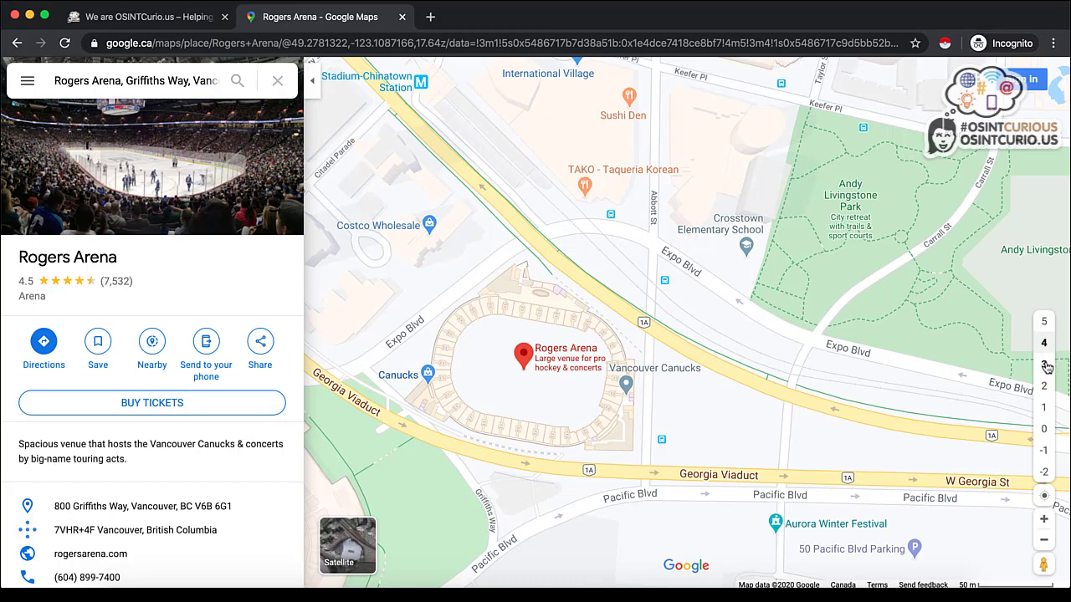
{"action": "left_click", "coordinate": [1045, 365]}
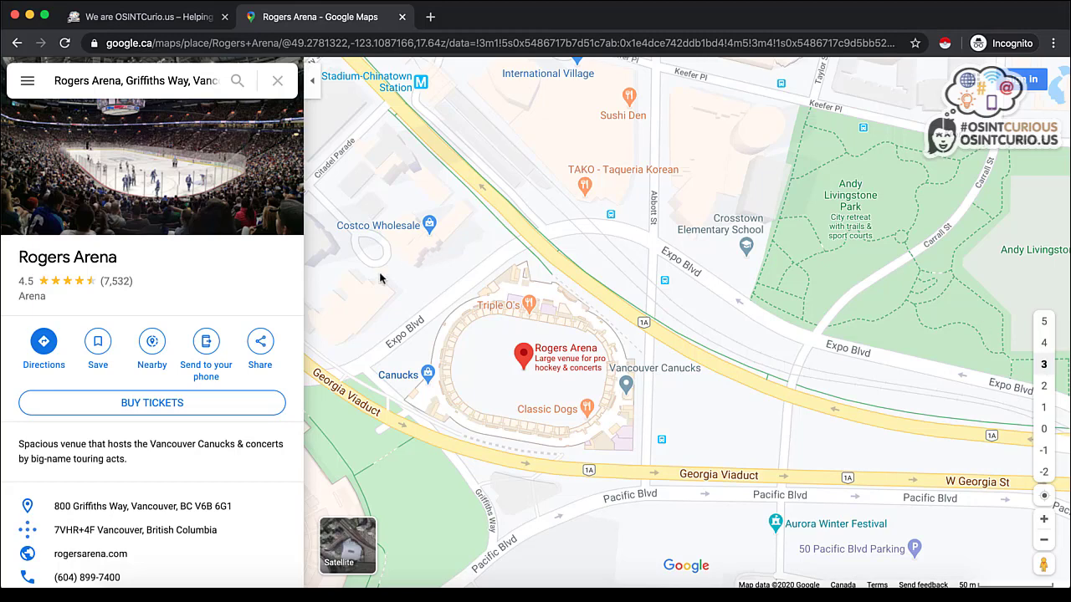
{"action": "scroll", "coordinate": [175, 372], "scroll_direction": "down", "scroll_amount": 2}
{"action": "scroll", "coordinate": [167, 379], "scroll_direction": "down", "scroll_amount": 4}
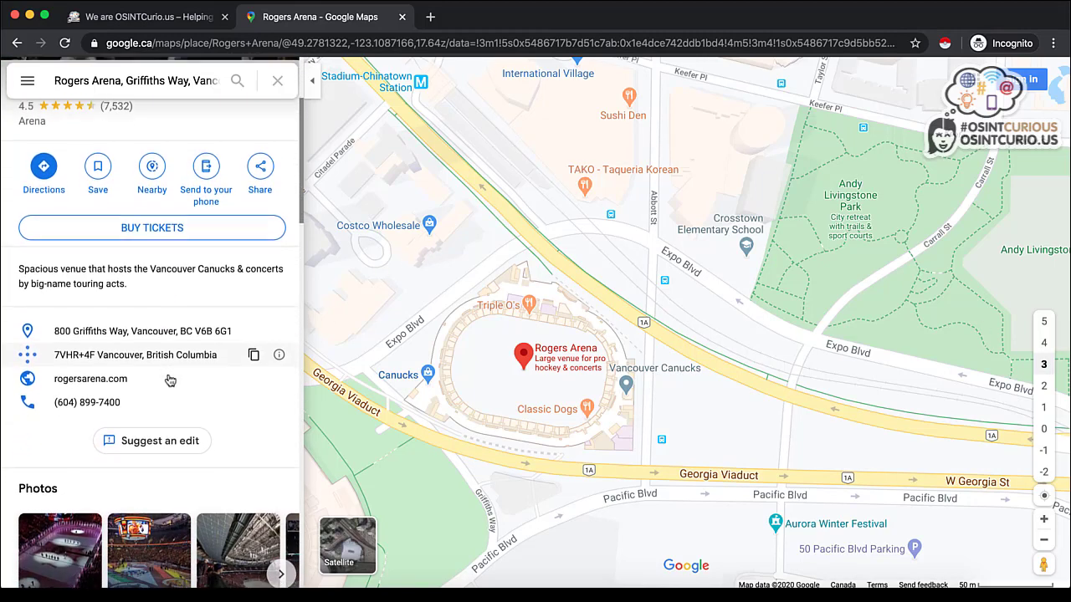
{"action": "scroll", "coordinate": [167, 380], "scroll_direction": "down", "scroll_amount": 1}
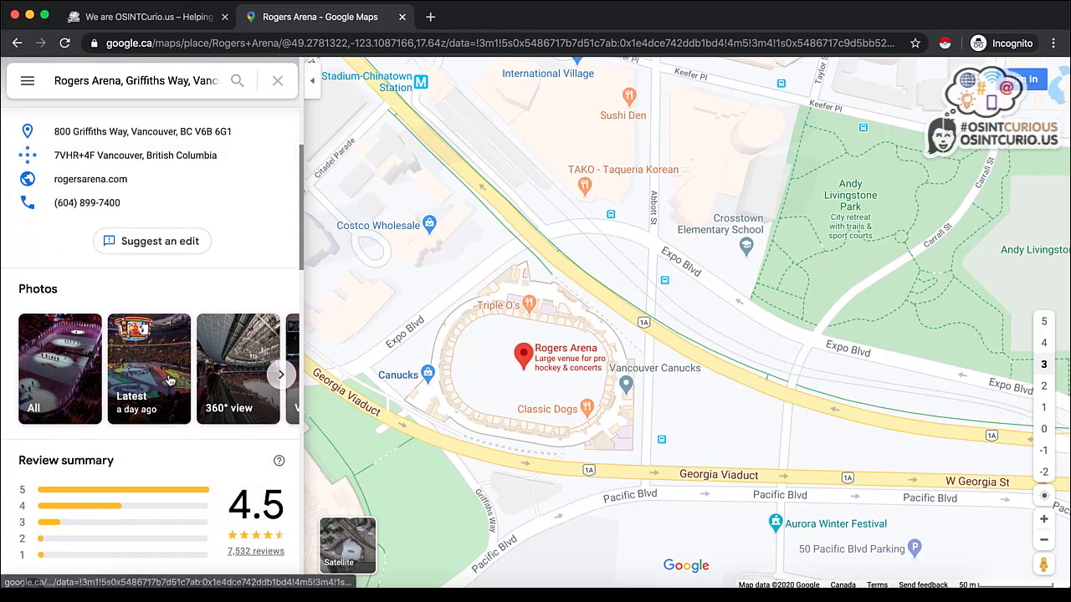
{"action": "left_click", "coordinate": [215, 364]}
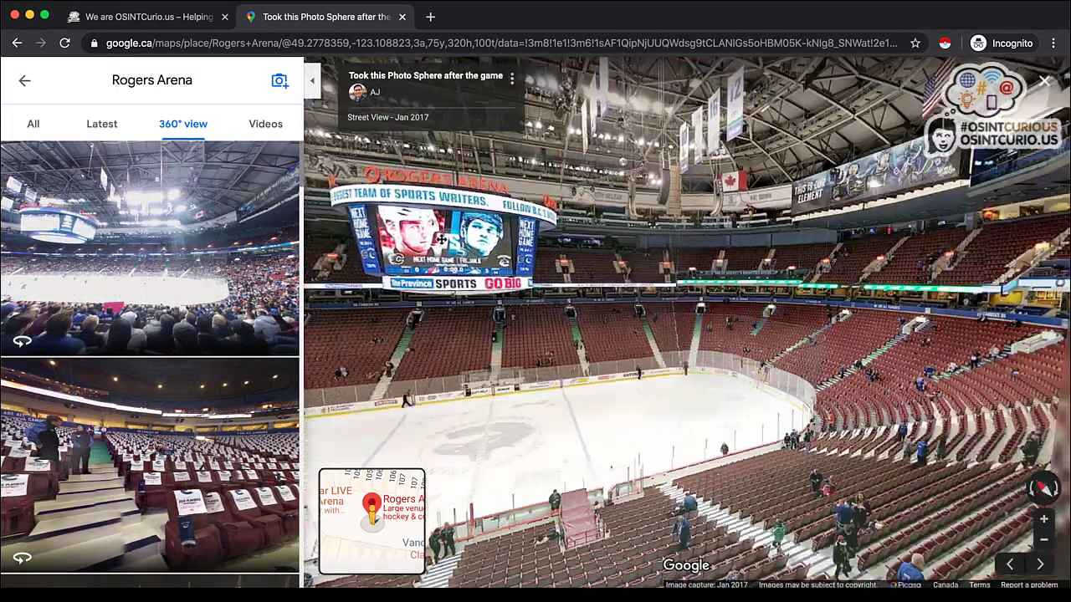
{"action": "left_click_drag", "start_coordinate": [441, 240], "coordinate": [368, 242]}
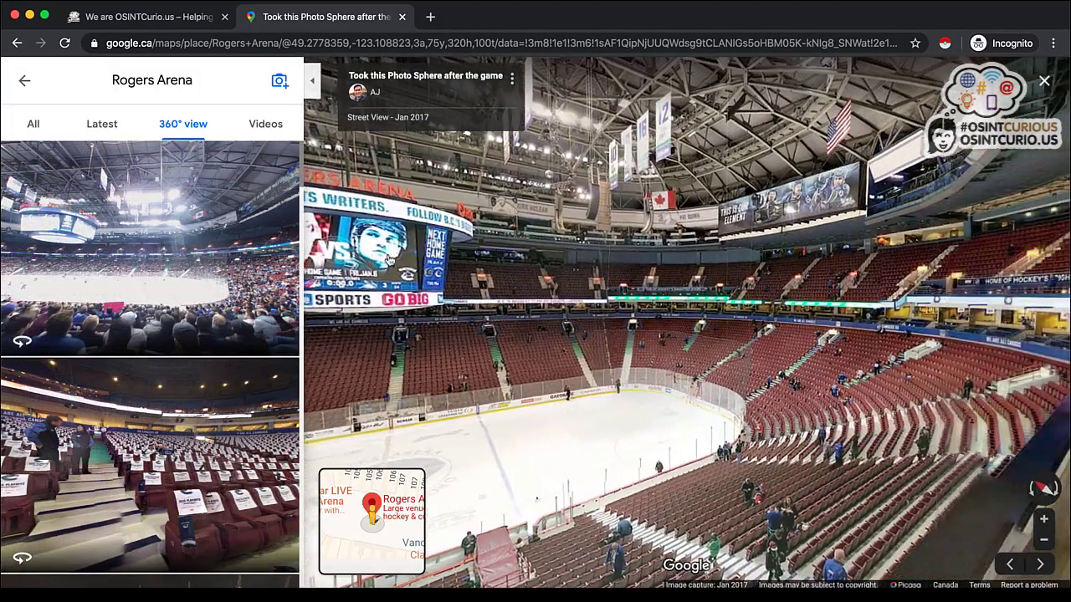
{"action": "scroll", "coordinate": [146, 346], "scroll_direction": "down", "scroll_amount": 2}
{"action": "left_click", "coordinate": [146, 345]}
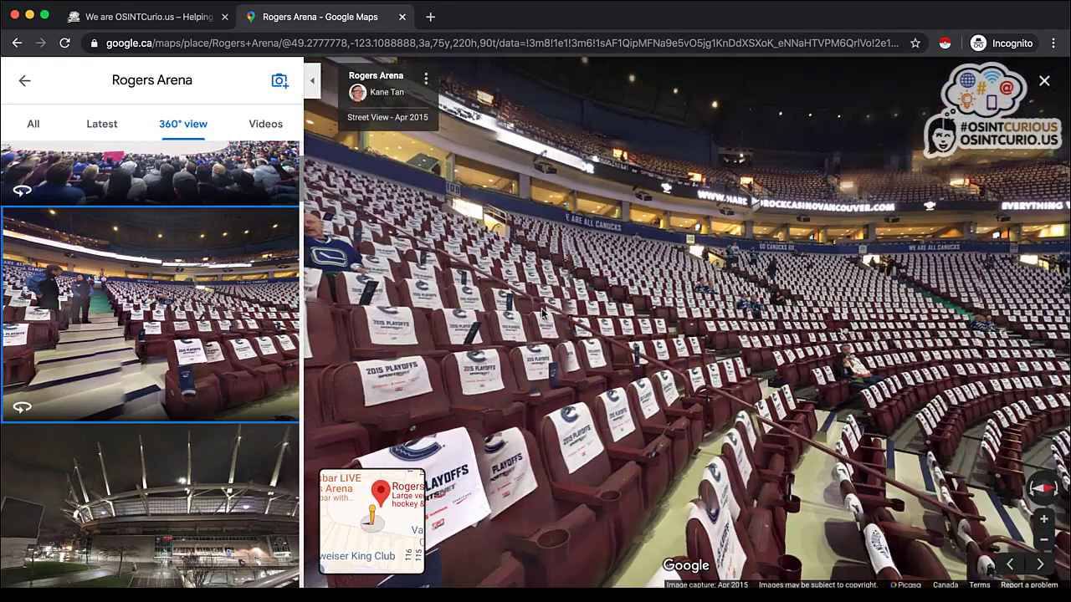
{"action": "left_click_drag", "start_coordinate": [541, 312], "coordinate": [40, 253]}
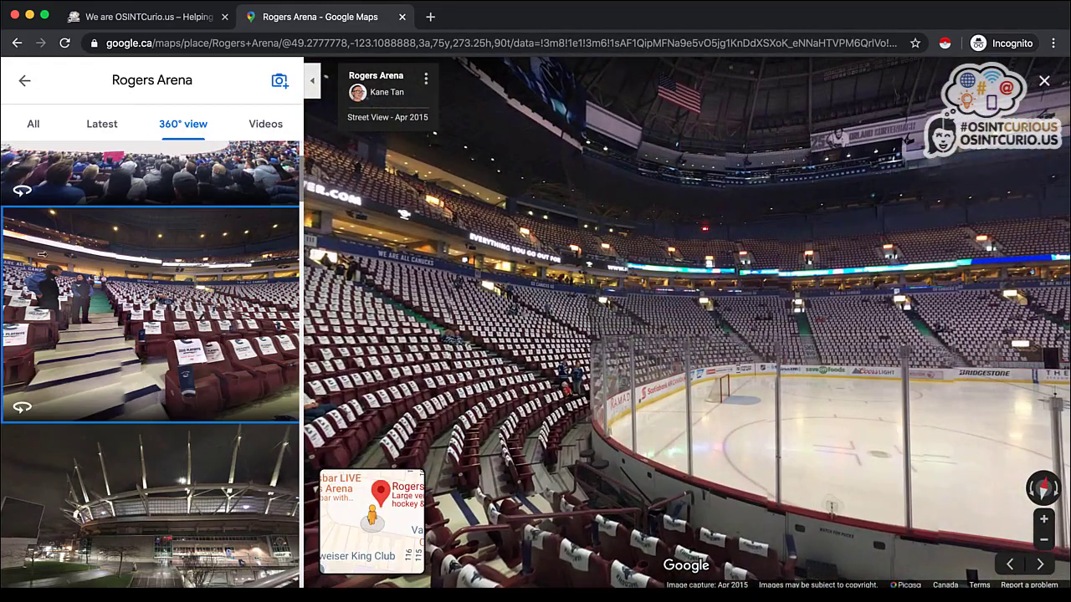
{"action": "left_click", "coordinate": [22, 83]}
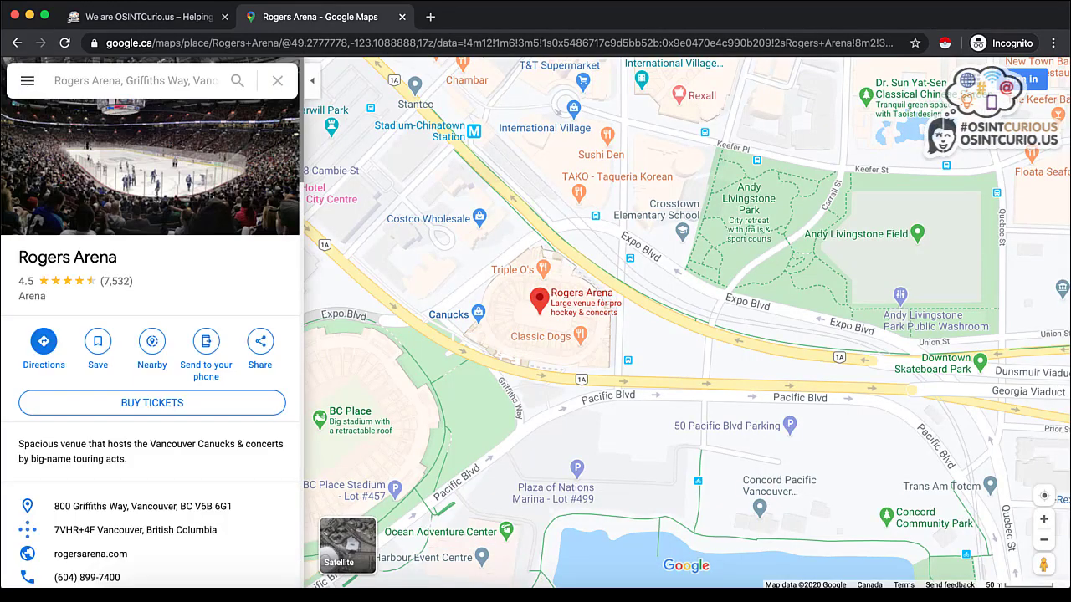
Clear the Rogers Arena search and search for 'lawyers near Vancouver, BC'.
{"action": "left_click", "coordinate": [72, 80]}
{"action": "double_click", "coordinate": [72, 81]}
{"action": "key", "text": "BackSpace"}
{"action": "triple_click", "coordinate": [72, 81]}
{"action": "key", "text": "BackSpace"}
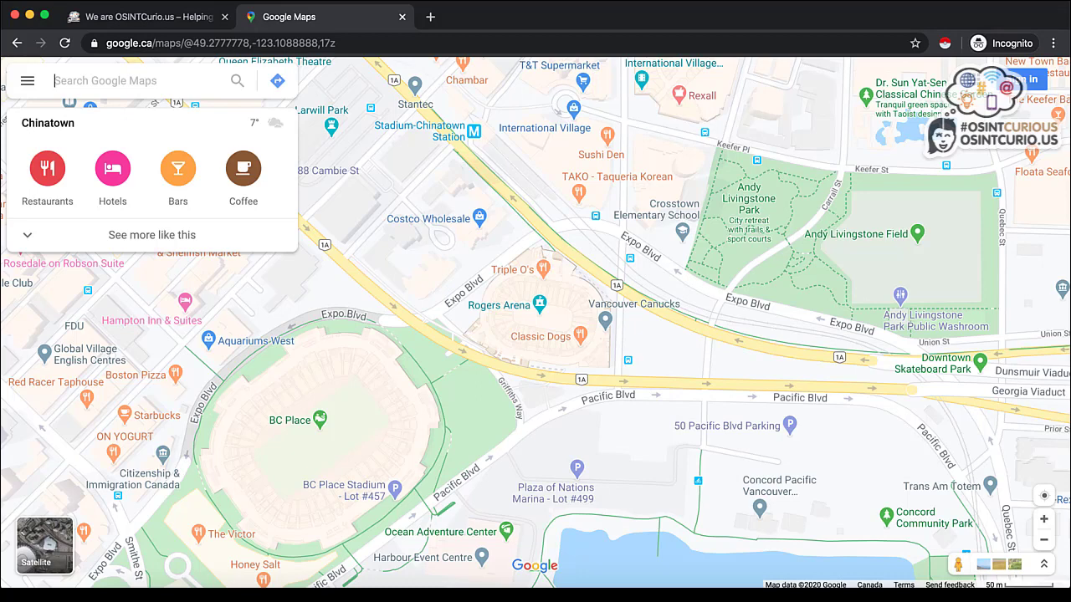
{"action": "type", "text": "lawyers "}
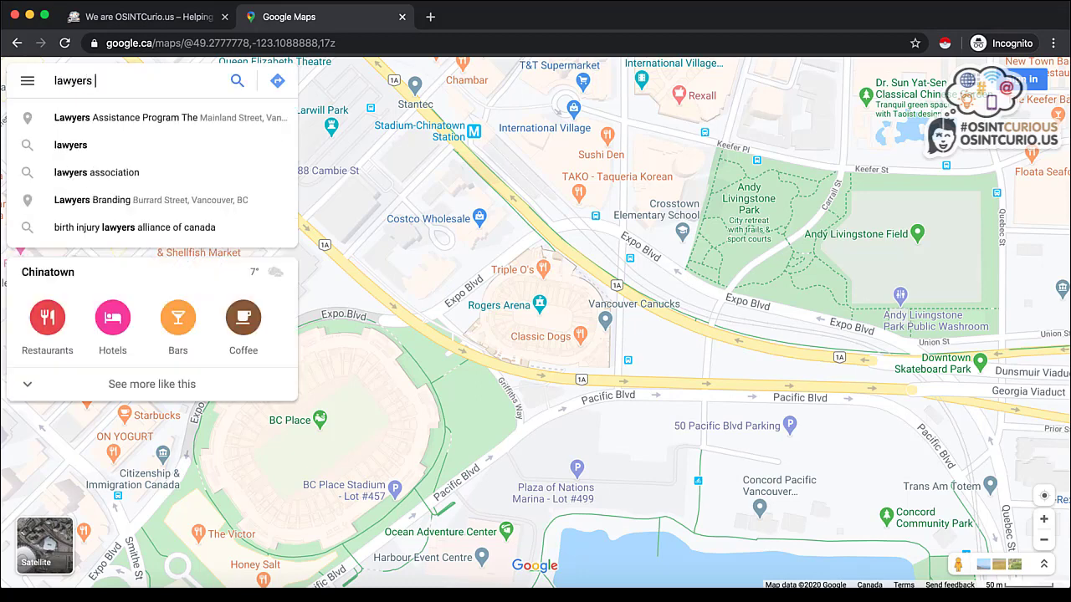
{"action": "type", "text": "near vancu"}
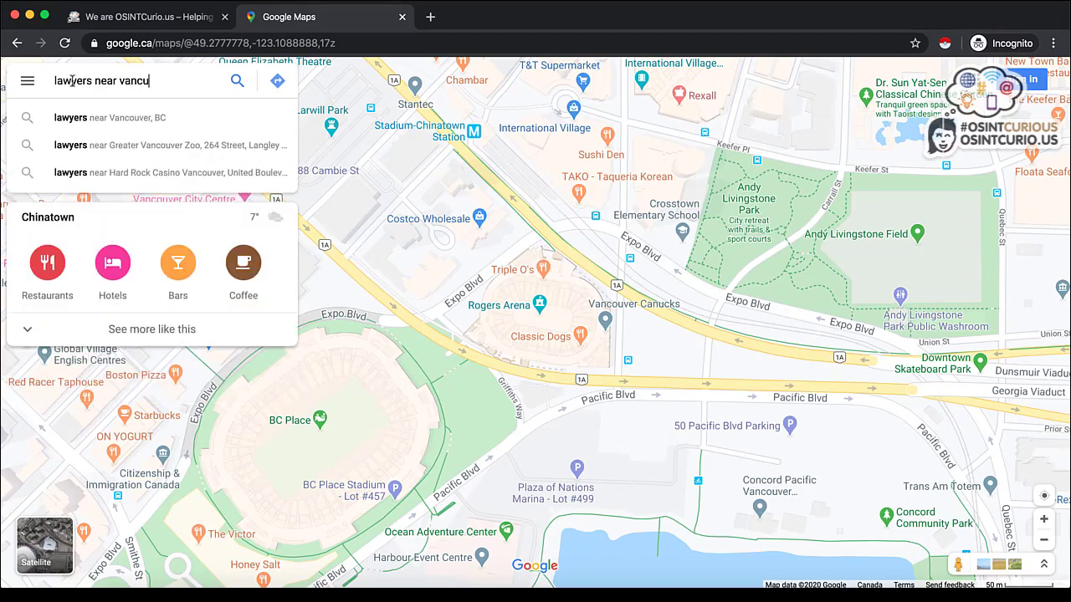
{"action": "left_click", "coordinate": [81, 117]}
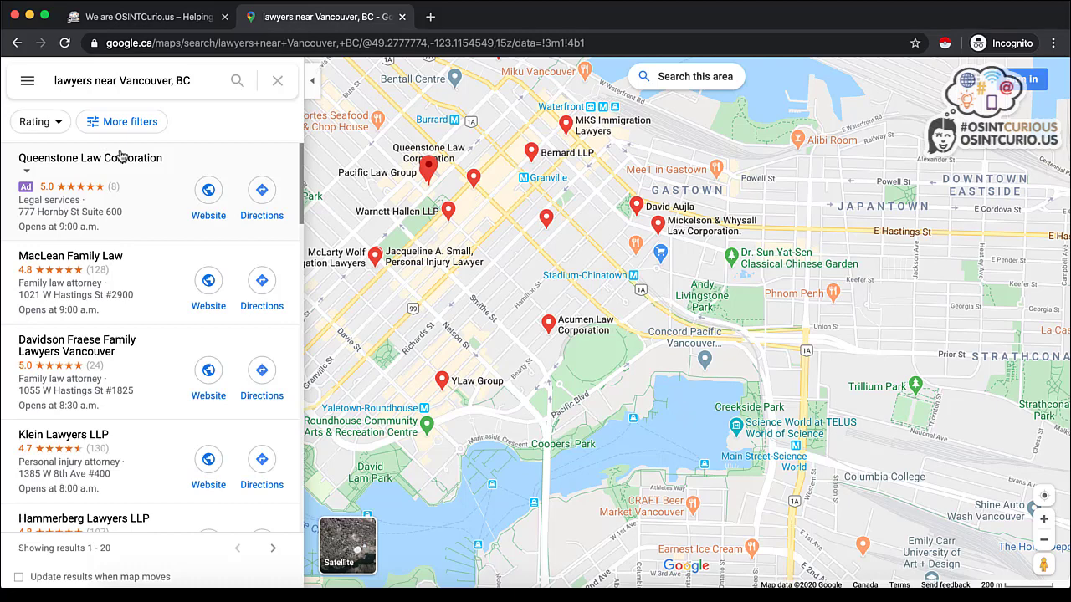
Scrape the lawyer results into a 22-row Instant Data Scraper table, review it, and close it.
{"action": "left_click", "coordinate": [943, 46]}
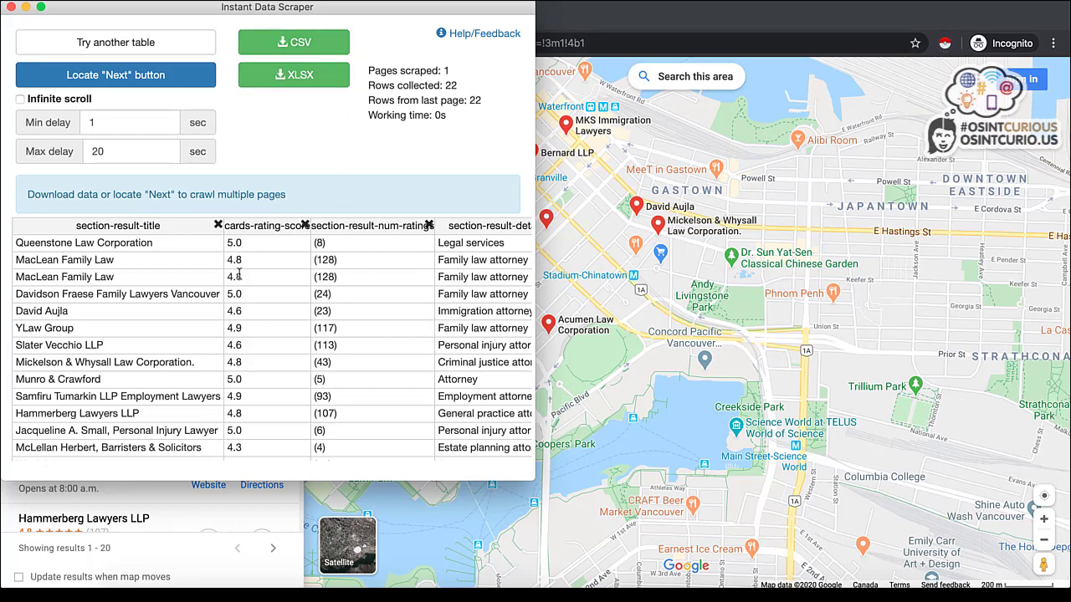
{"action": "scroll", "coordinate": [234, 282], "scroll_direction": "down", "scroll_amount": 5}
{"action": "scroll", "coordinate": [184, 348], "scroll_direction": "up", "scroll_amount": 5}
{"action": "left_click", "coordinate": [11, 7]}
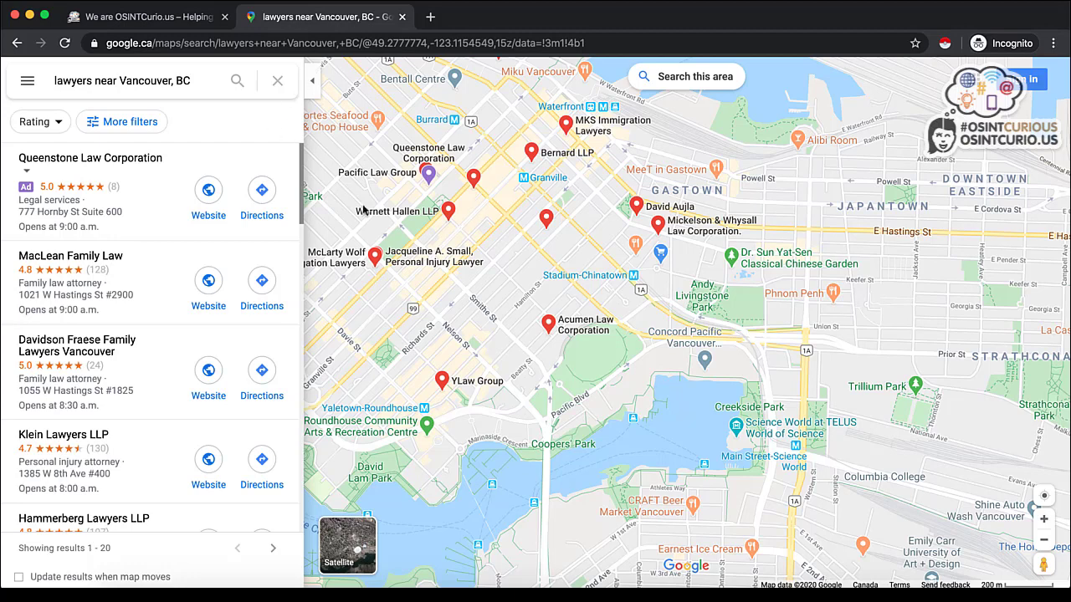
Replace the lawyer search with 'rogers arena' and go to Rogers Arena on the map.
{"action": "left_click", "coordinate": [277, 80]}
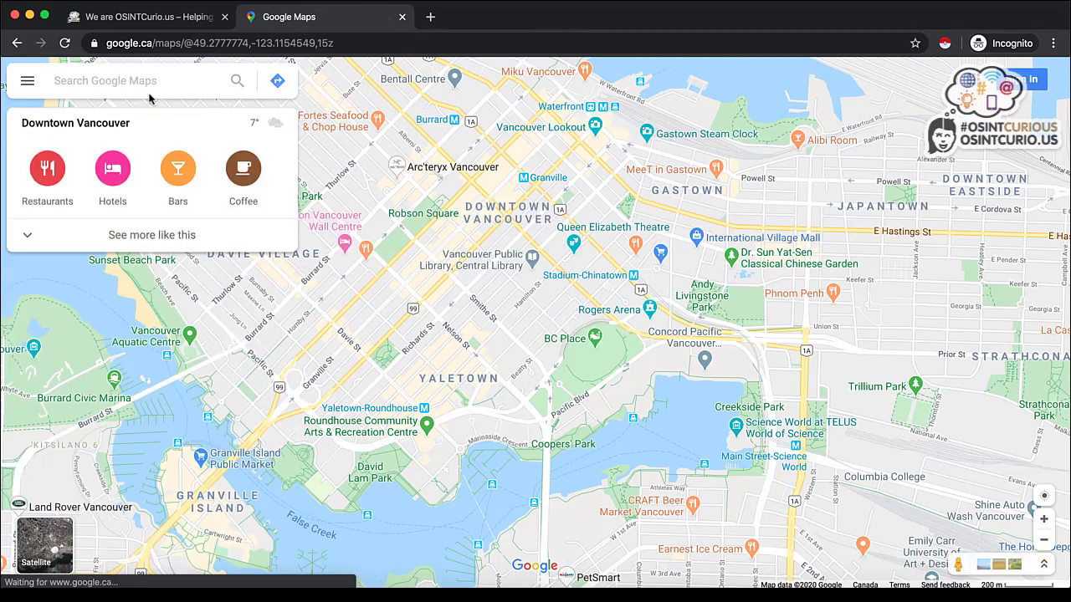
{"action": "type", "text": "rogers arena"}
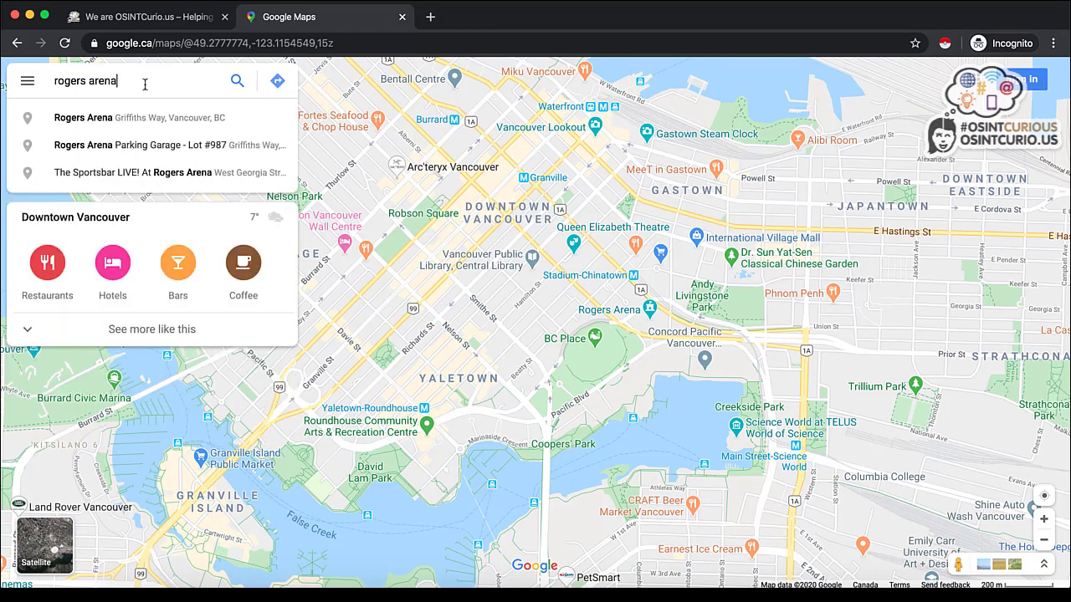
{"action": "key", "text": "Return"}
{"action": "left_click", "coordinate": [144, 80]}
{"action": "left_click", "coordinate": [133, 124]}
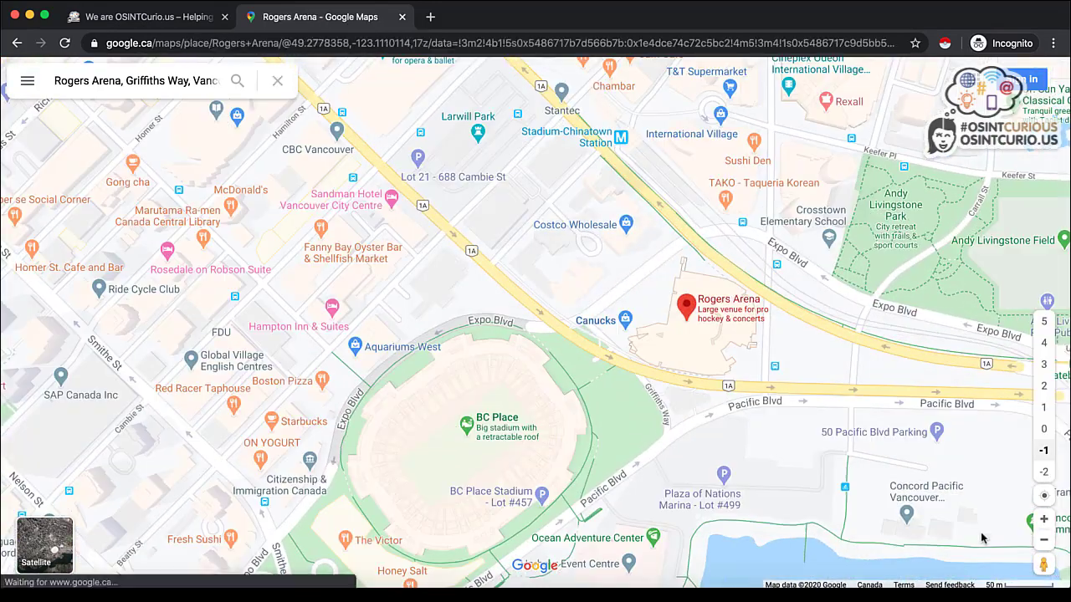
Drop into Street View beside the arena and turn toward 3 Expo Blvd.
{"action": "mouse_move", "coordinate": [1045, 570]}
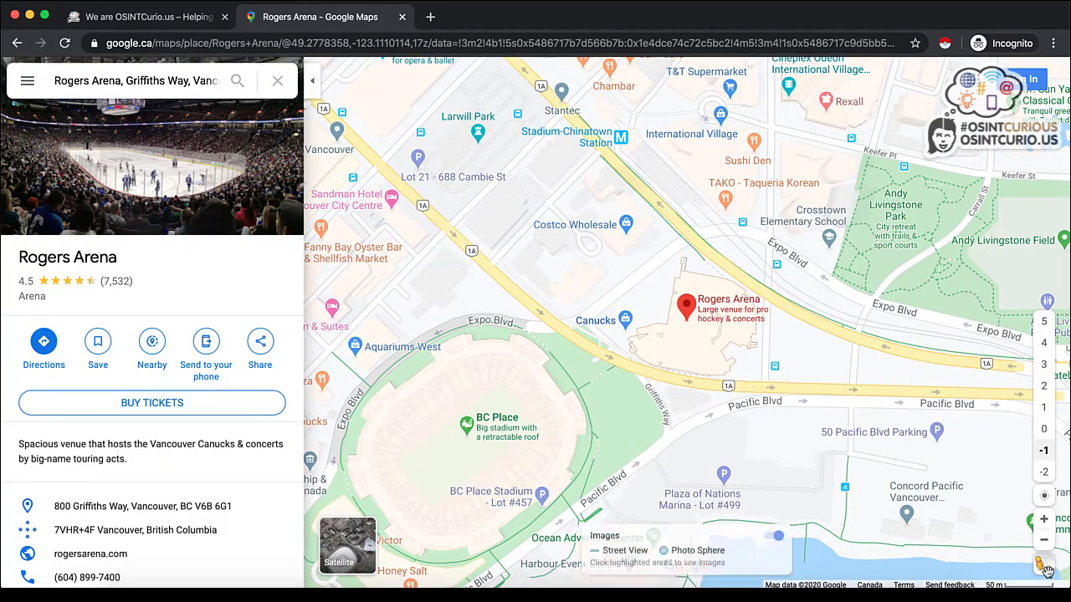
{"action": "left_click_drag", "start_coordinate": [1046, 571], "coordinate": [634, 285]}
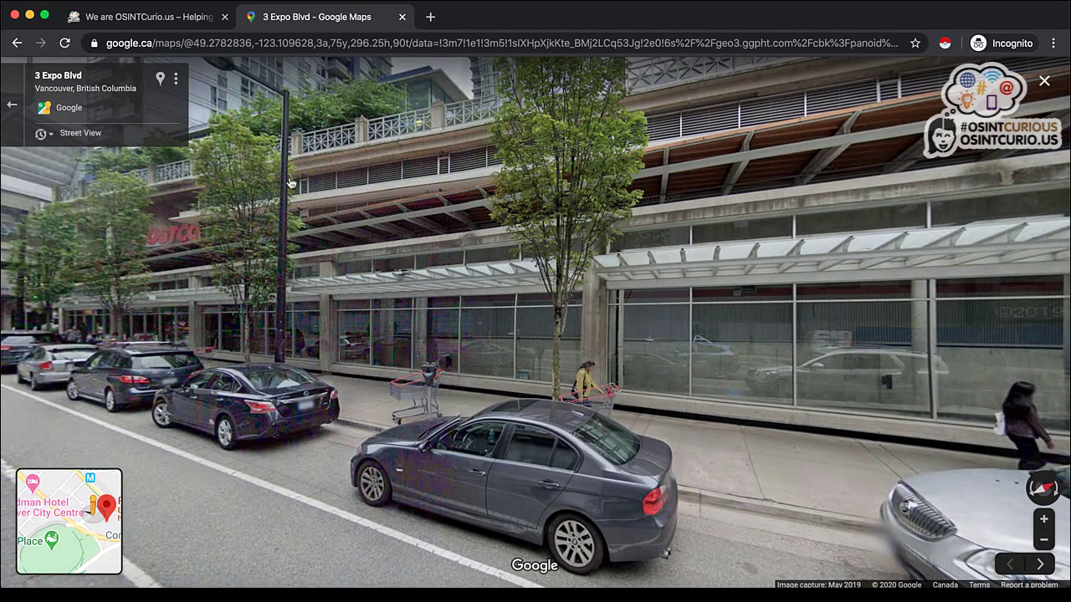
{"action": "left_click_drag", "start_coordinate": [249, 243], "coordinate": [393, 243]}
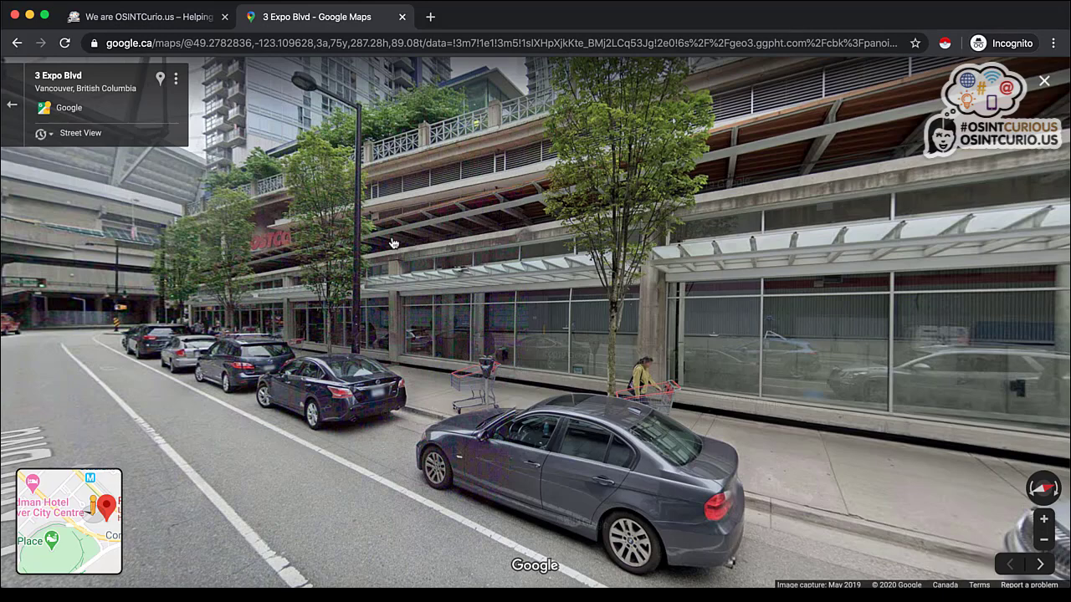
Select the April 2009 capture, preview 2011, 2014, 2015 and 2019, then close the history.
{"action": "left_click", "coordinate": [53, 138]}
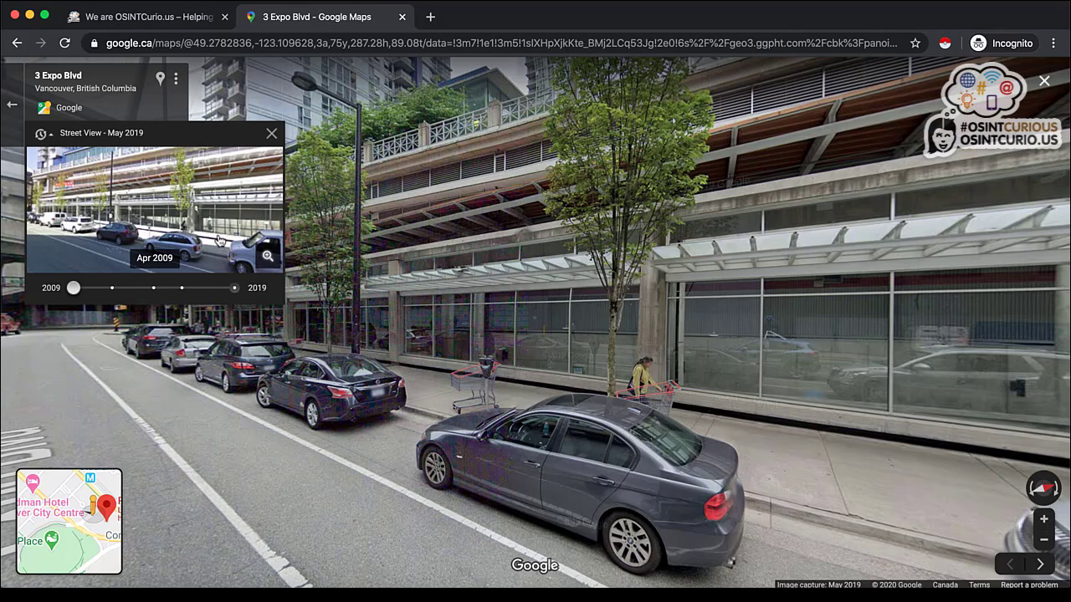
{"action": "left_click", "coordinate": [181, 212]}
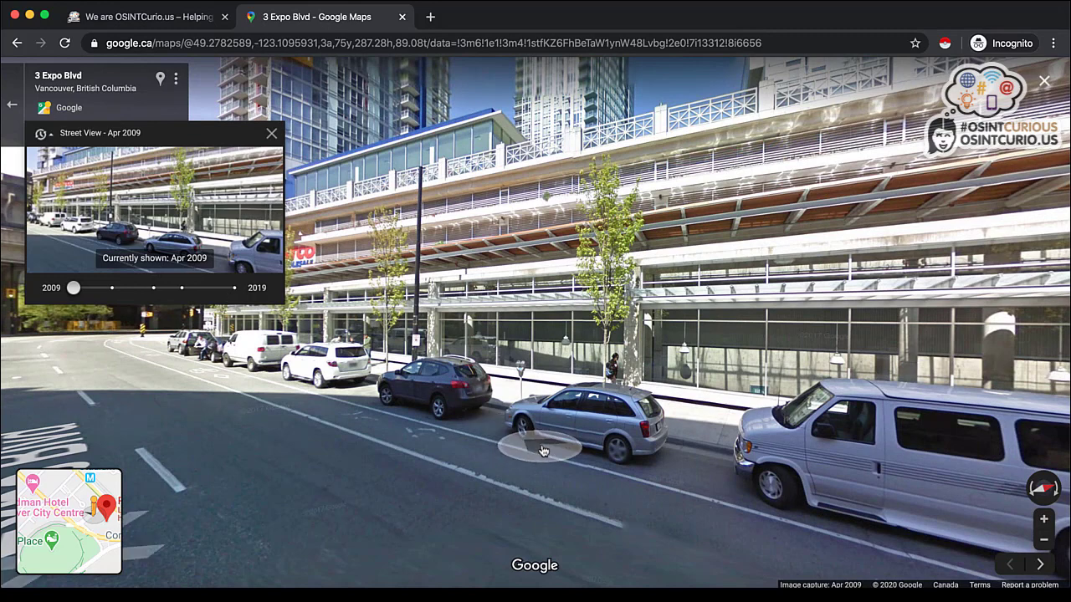
{"action": "left_click", "coordinate": [112, 291]}
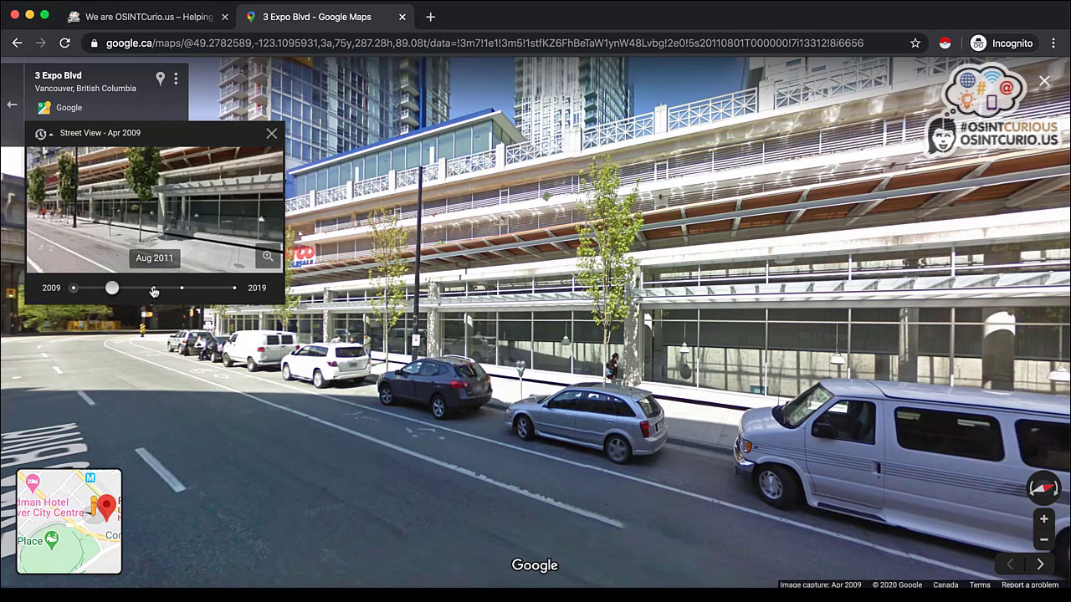
{"action": "left_click", "coordinate": [153, 289]}
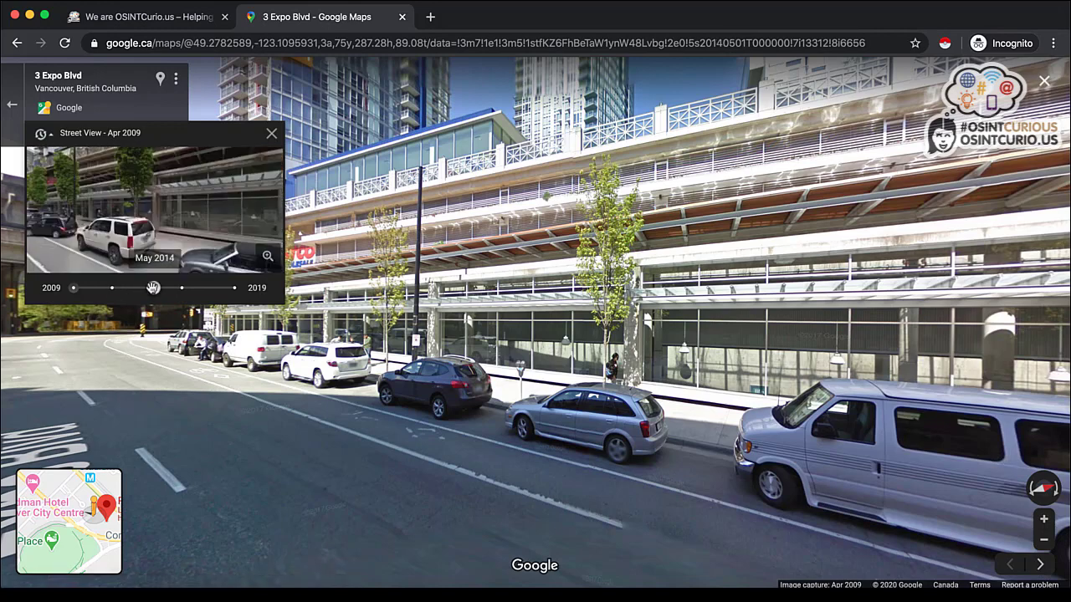
{"action": "left_click", "coordinate": [184, 292]}
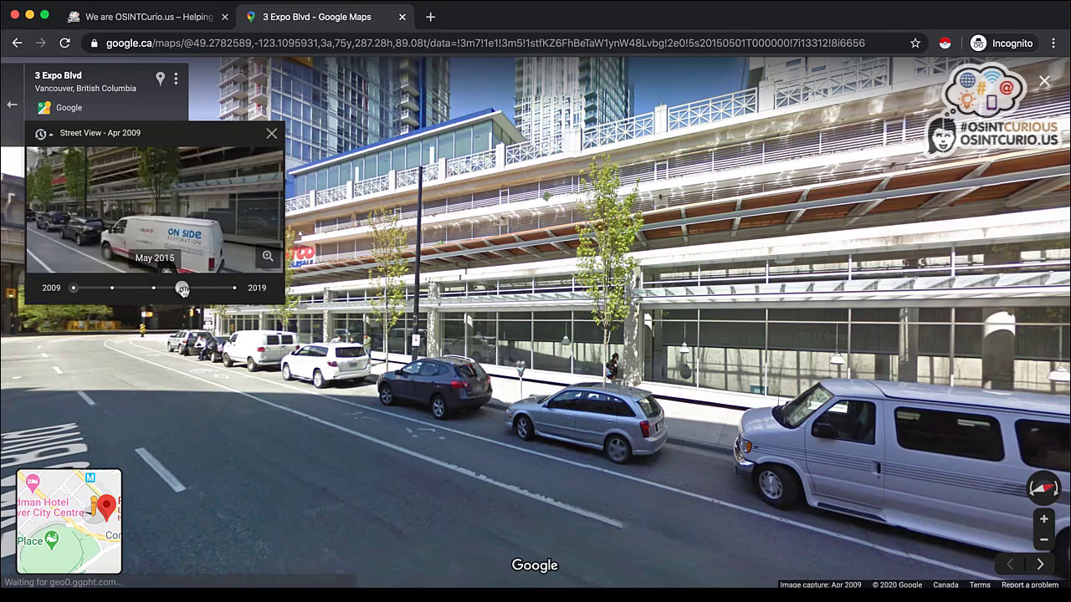
{"action": "left_click", "coordinate": [234, 289]}
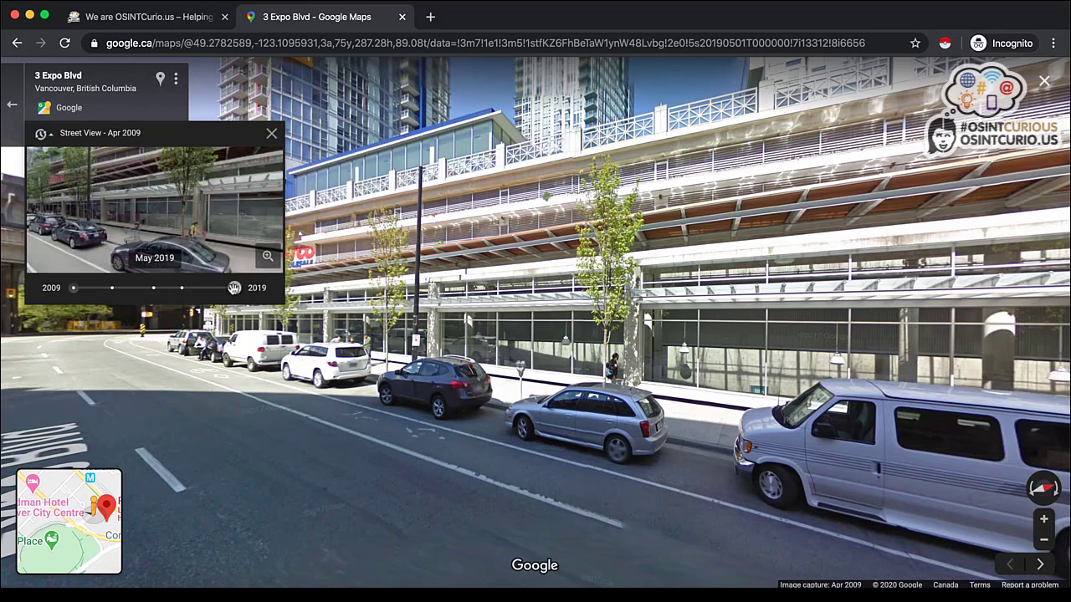
{"action": "left_click", "coordinate": [271, 134]}
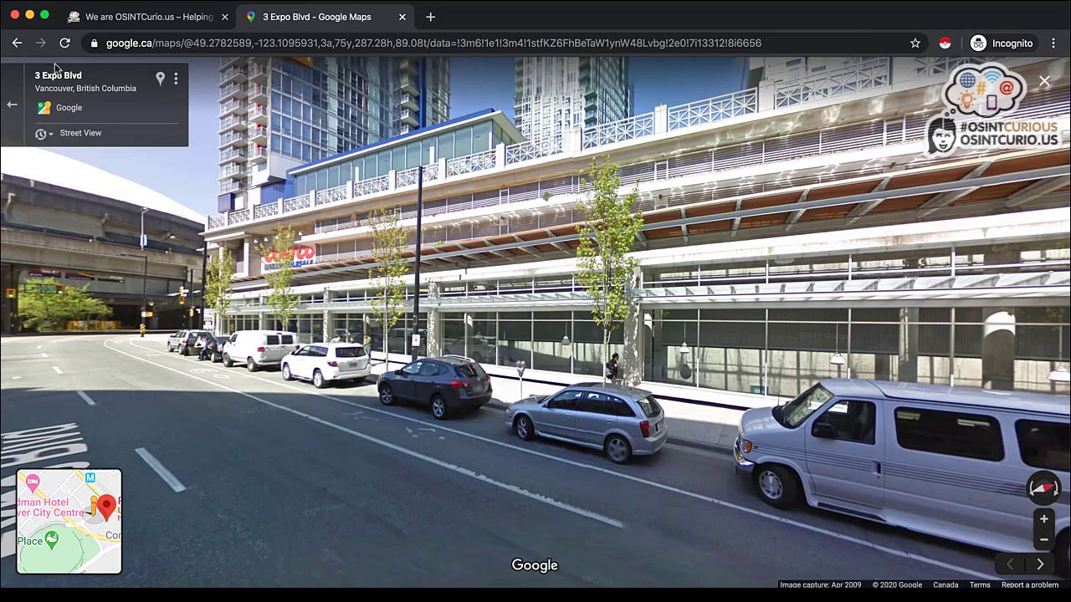
Exit Street View, measure 368.46 m northwest of Rogers Arena to International Village, then clear it.
{"action": "left_click", "coordinate": [10, 107]}
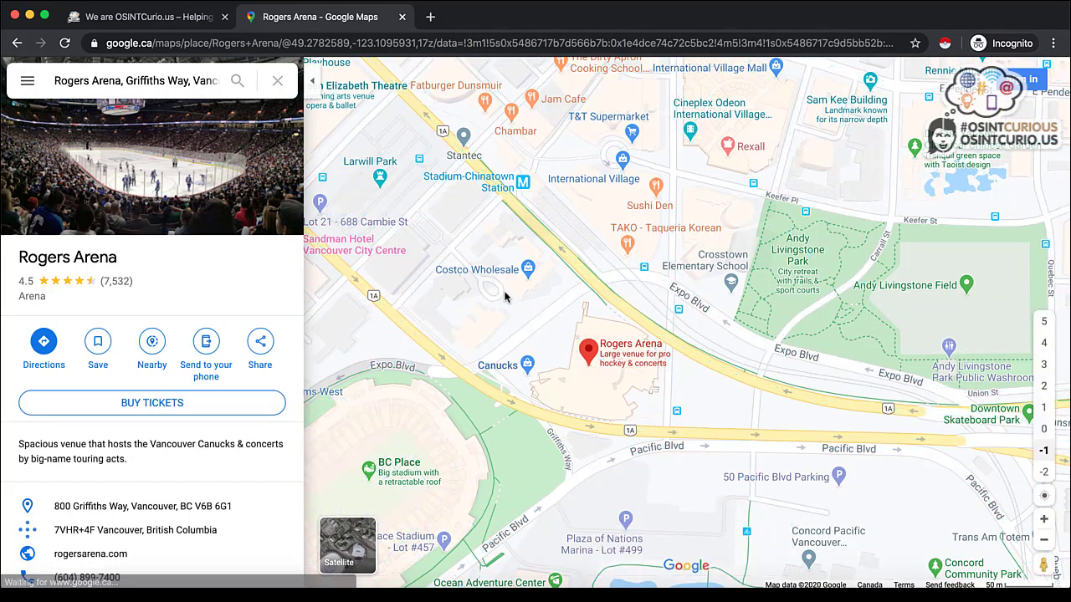
{"action": "left_click_drag", "start_coordinate": [501, 299], "coordinate": [612, 359]}
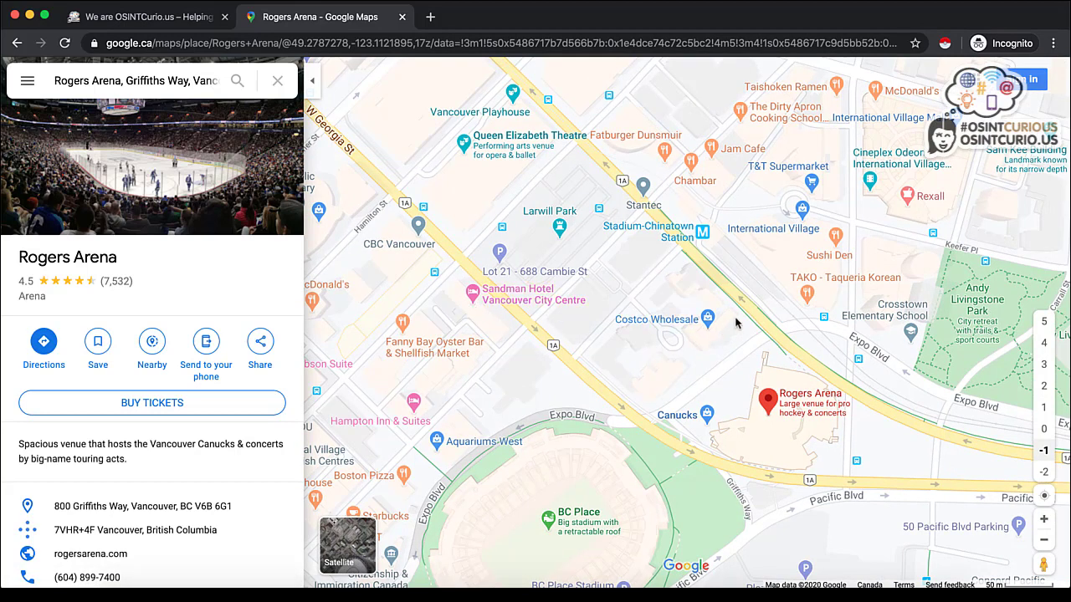
{"action": "right_click", "coordinate": [482, 312]}
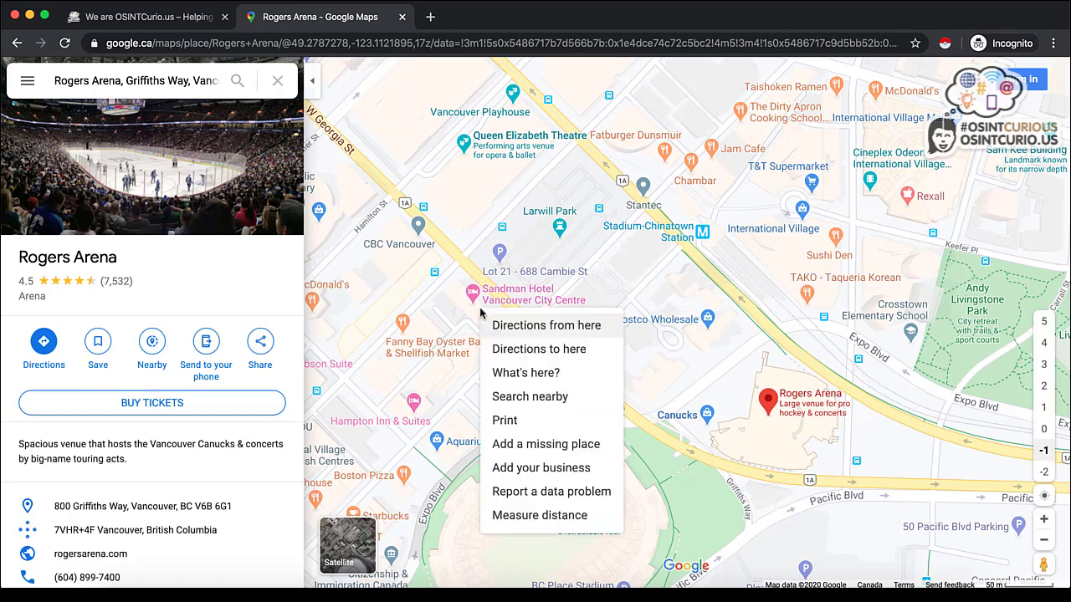
{"action": "left_click", "coordinate": [540, 514]}
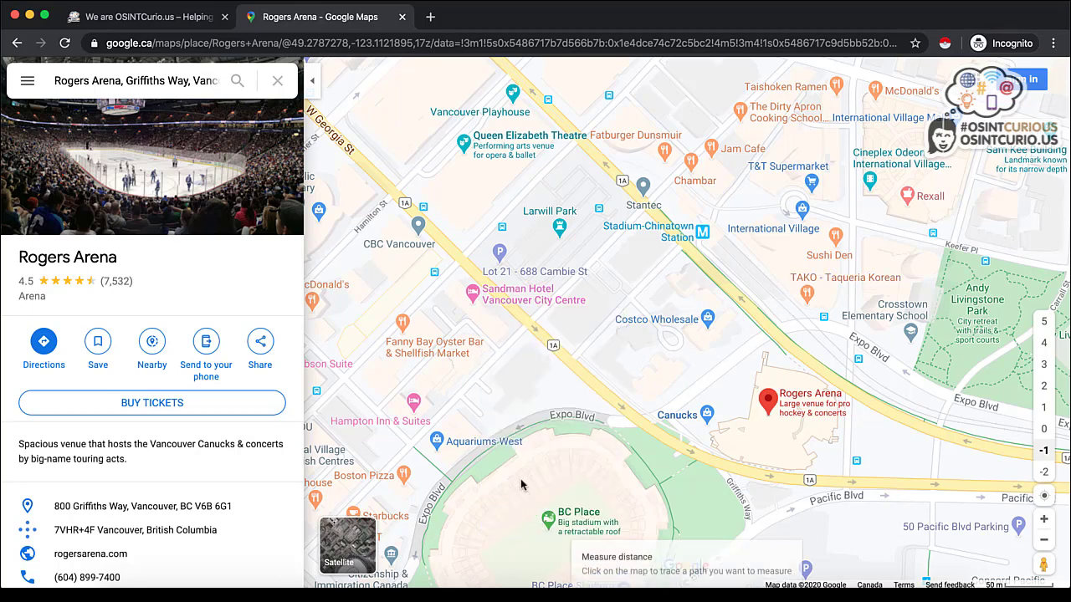
{"action": "left_click", "coordinate": [474, 314]}
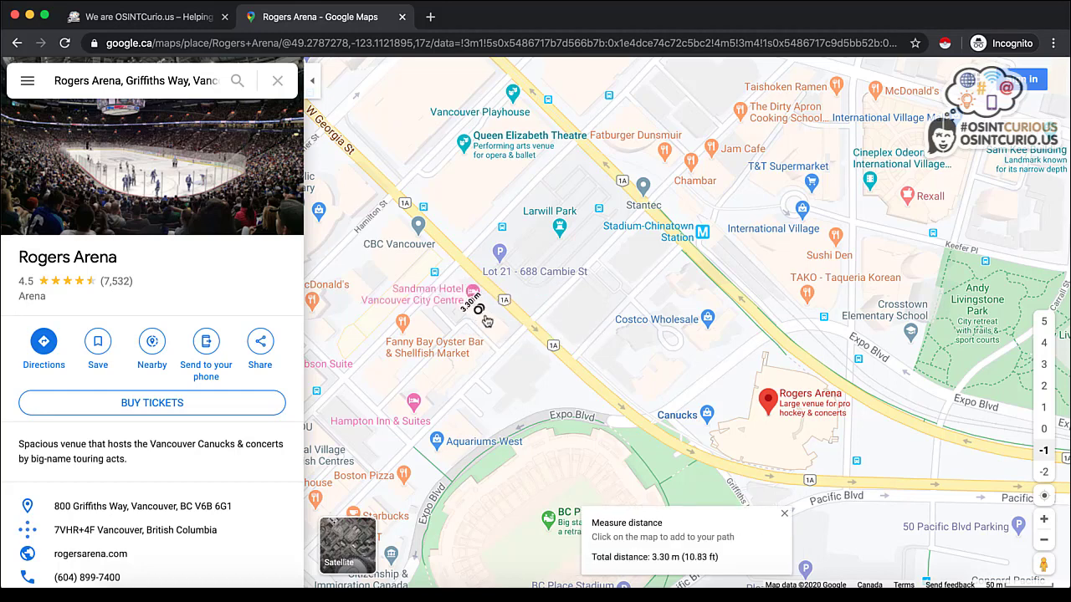
{"action": "left_click_drag", "start_coordinate": [484, 318], "coordinate": [825, 243]}
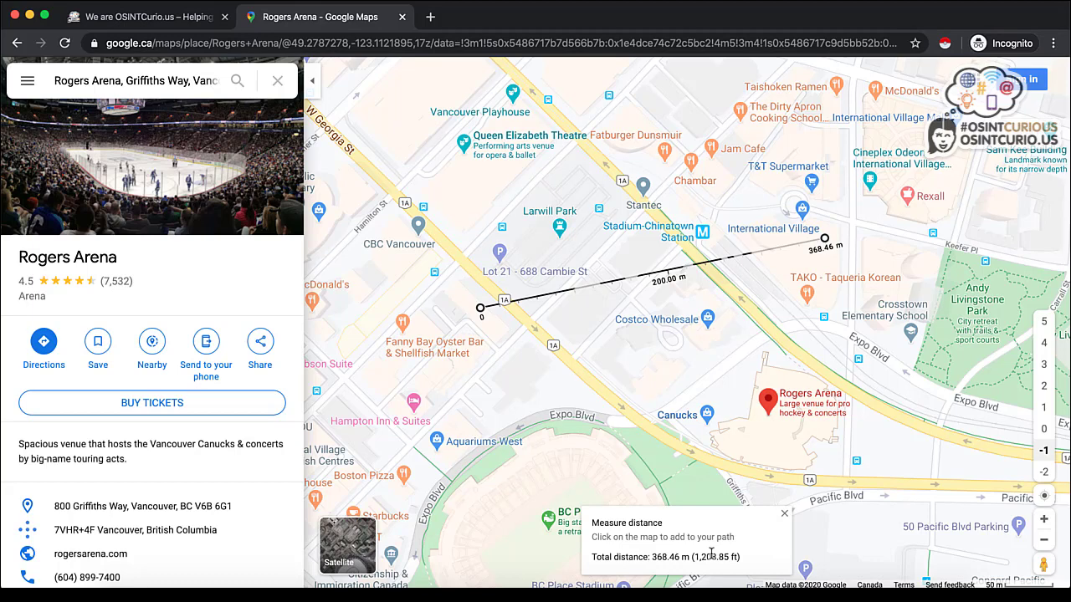
{"action": "left_click", "coordinate": [784, 514]}
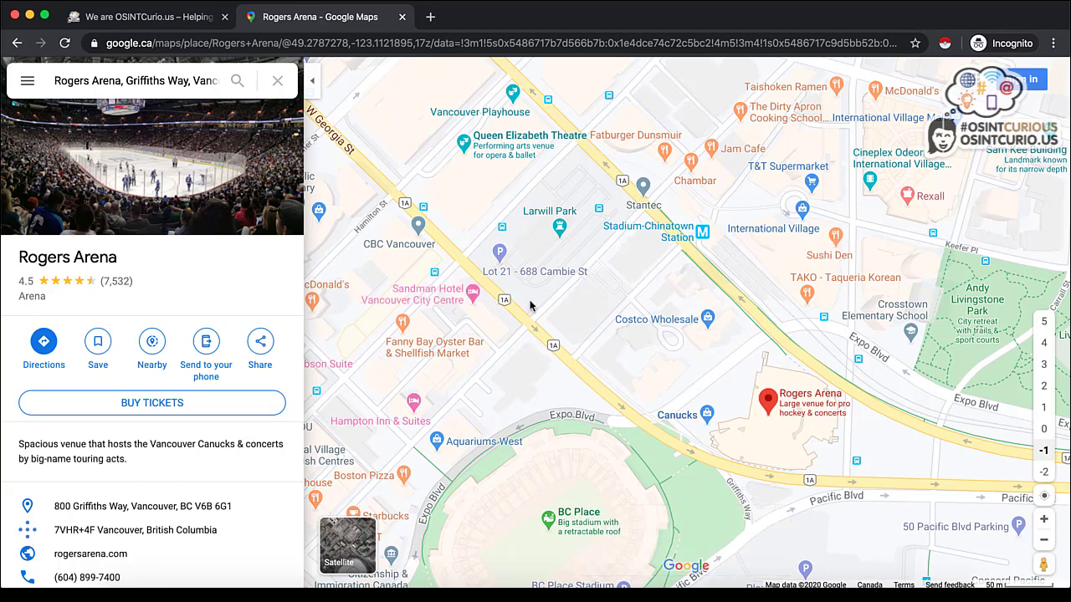
Use What's here? near Vancouver Playhouse to get the Hamilton St address and 49.280933, -123.112951.
{"action": "left_click_drag", "start_coordinate": [475, 210], "coordinate": [511, 289]}
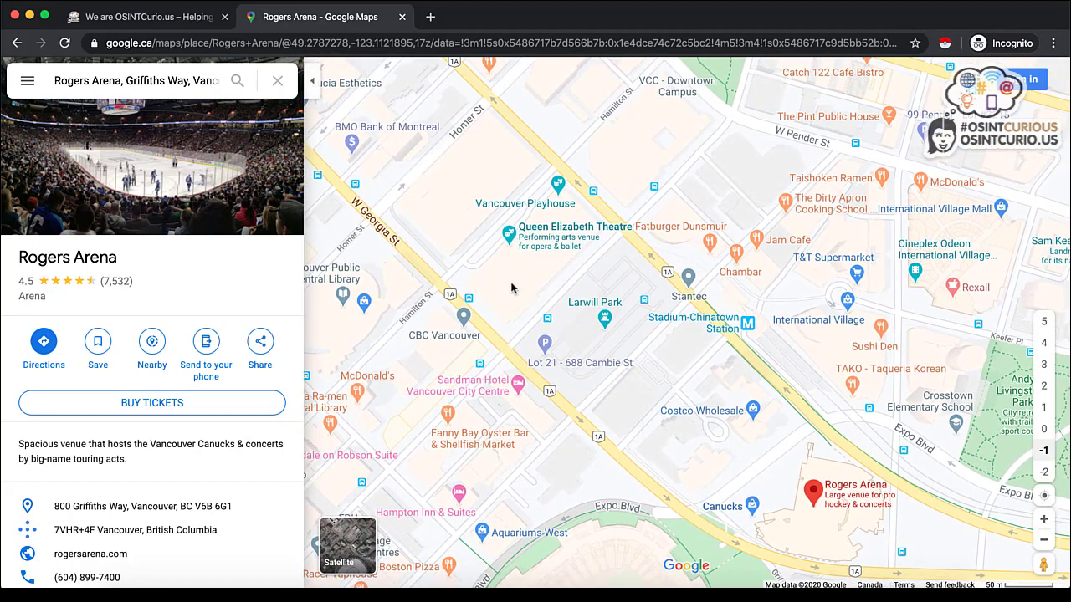
{"action": "right_click", "coordinate": [528, 186]}
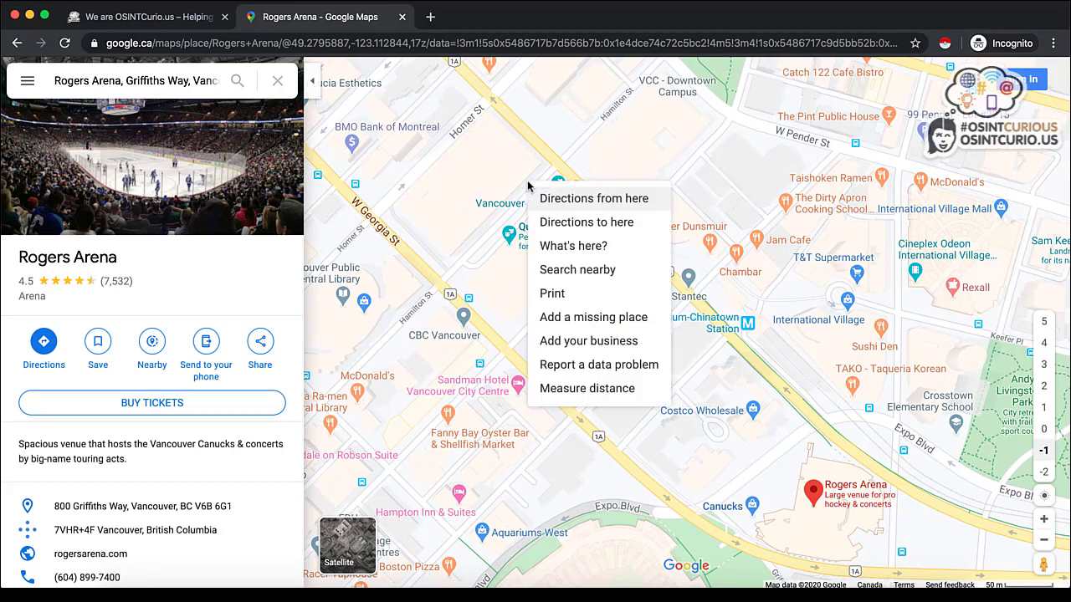
{"action": "left_click", "coordinate": [565, 248]}
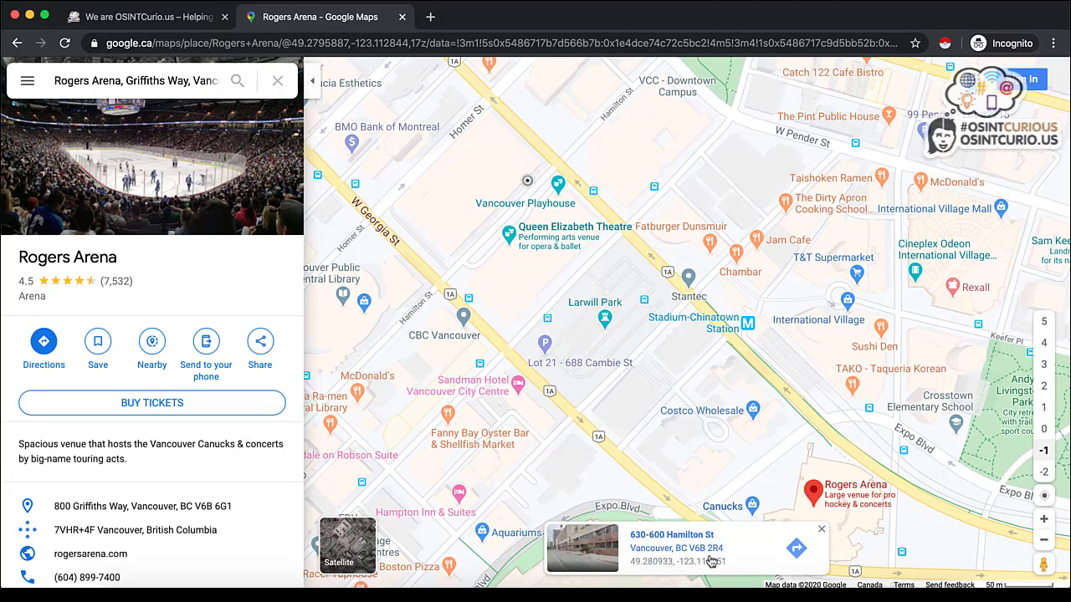
Dismiss the dropped pin, show Street View and photo sphere coverage, and browse nearby spheres.
{"action": "left_click", "coordinate": [823, 530]}
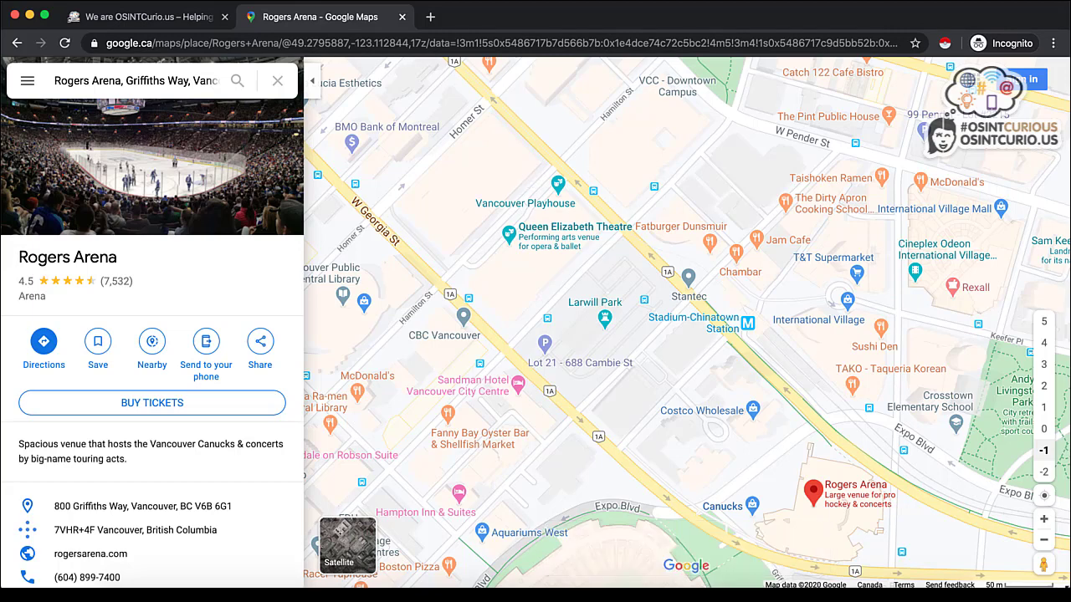
{"action": "left_click", "coordinate": [1043, 565]}
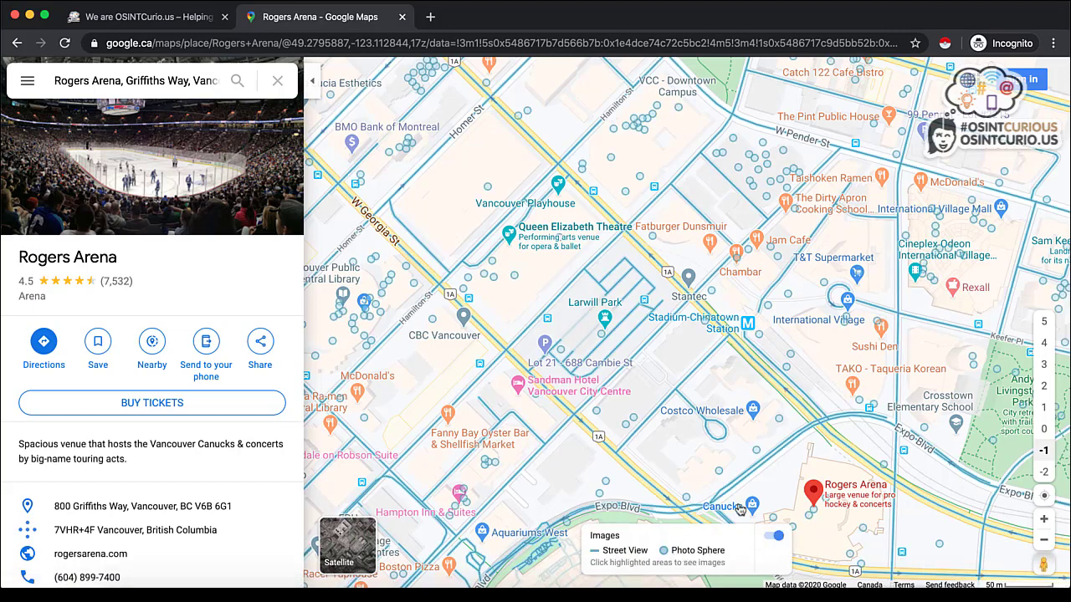
{"action": "mouse_move", "coordinate": [757, 459]}
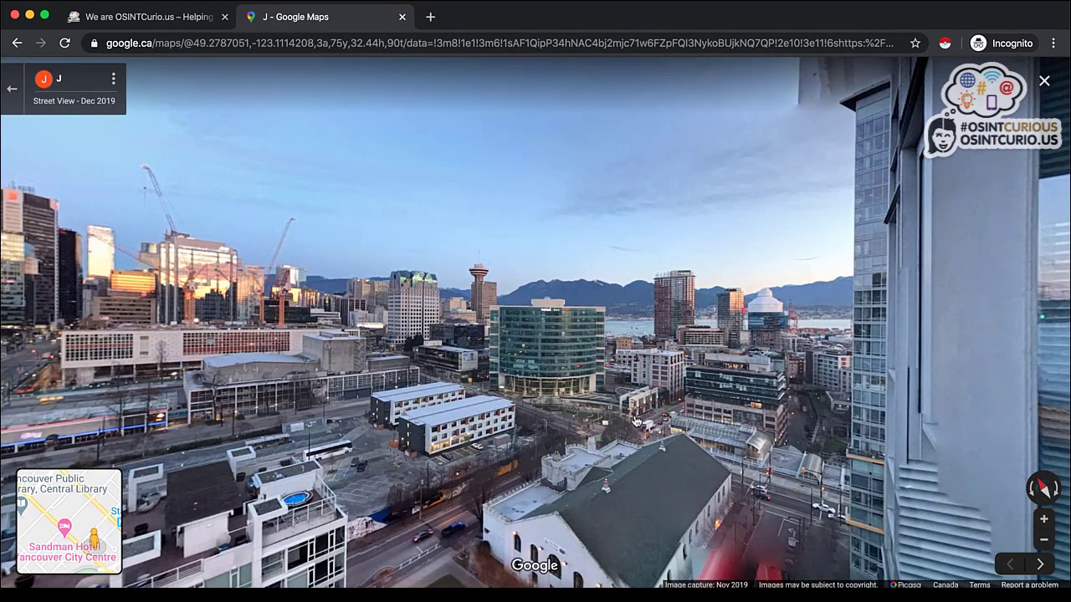
{"action": "left_click", "coordinate": [13, 96]}
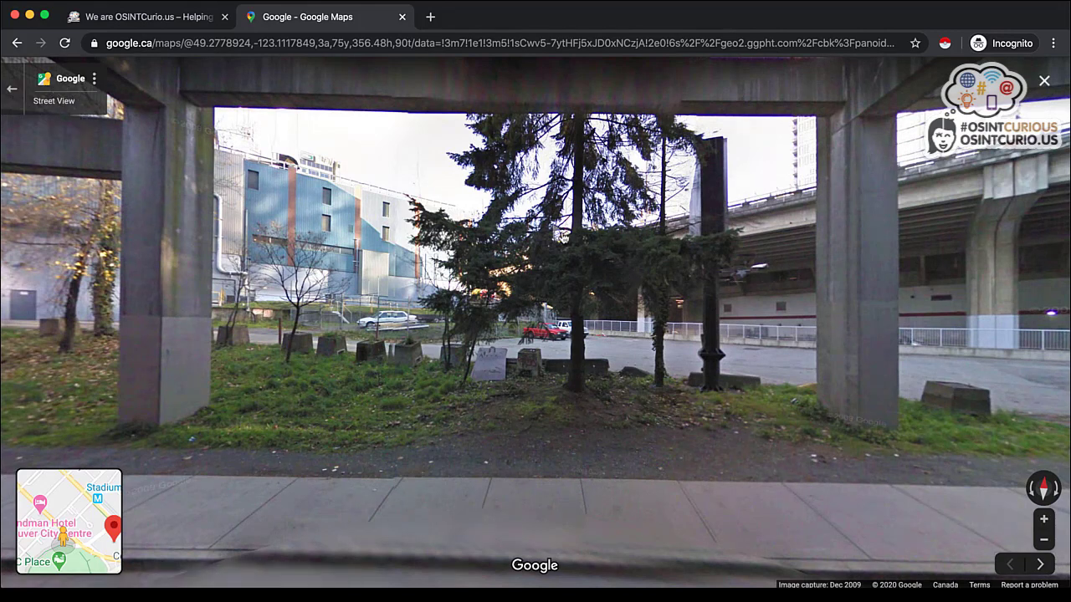
{"action": "left_click", "coordinate": [15, 96]}
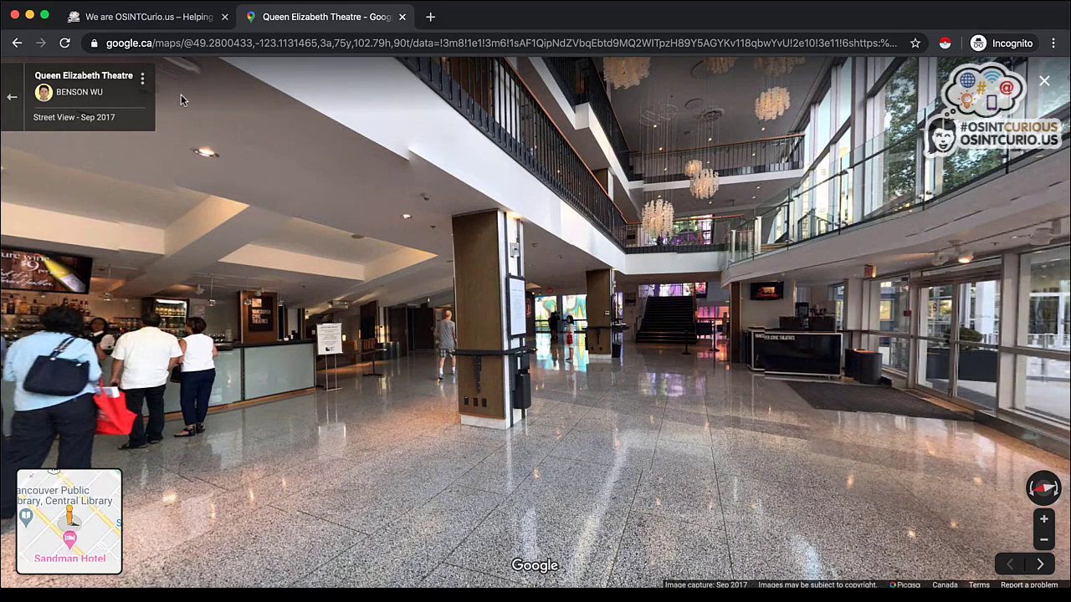
Open the sphere uploader's Local Guide profile and bring up image options on their avatar.
{"action": "left_click", "coordinate": [80, 94]}
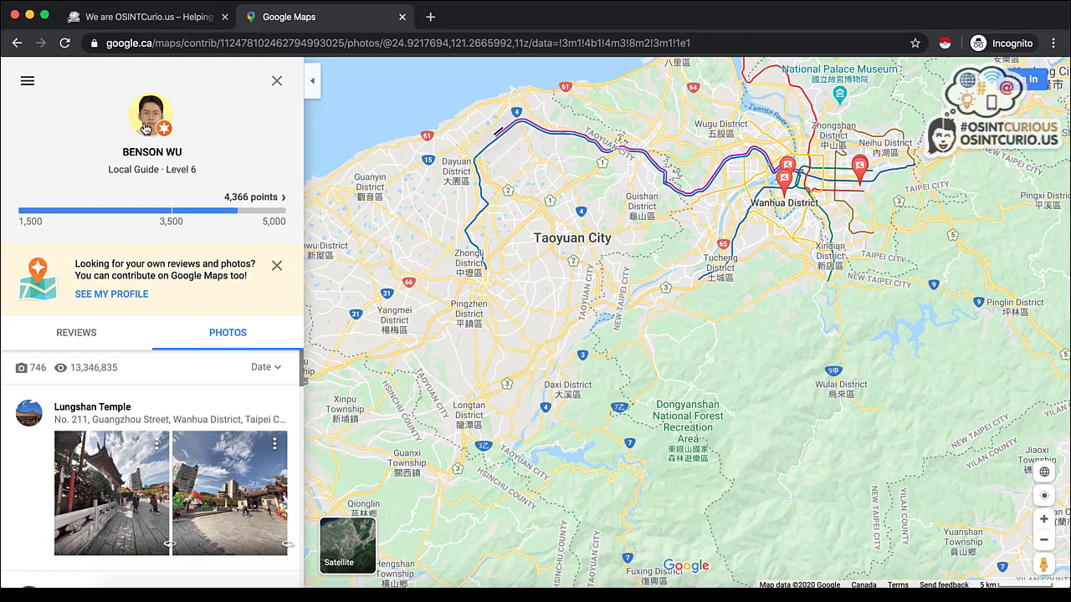
{"action": "right_click", "coordinate": [155, 123]}
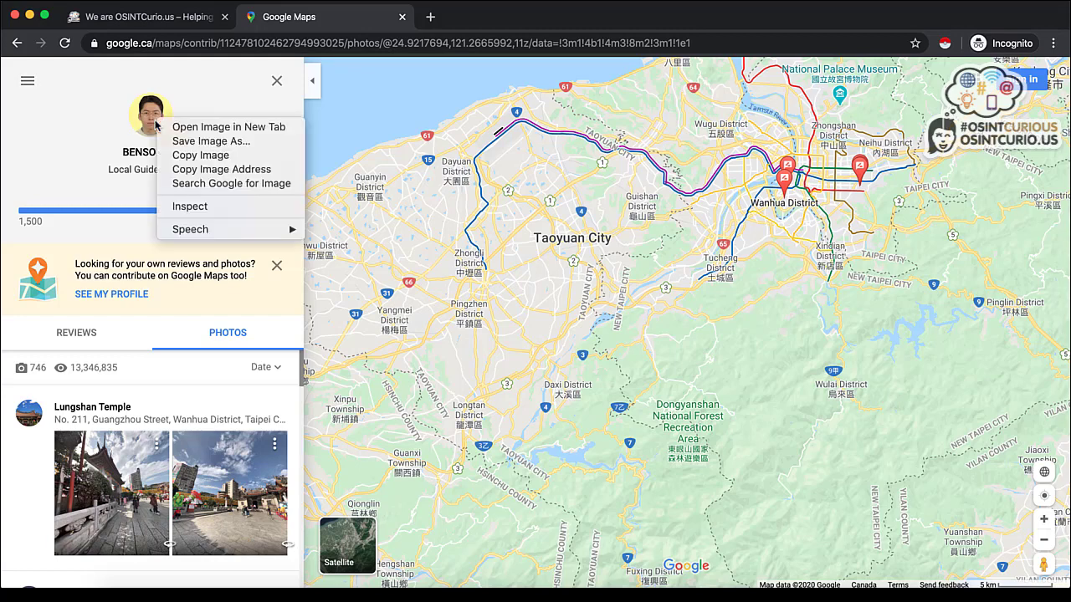
Open the avatar in a new tab and change w120-h120 to w600-h600 in its URL.
{"action": "left_click", "coordinate": [173, 127]}
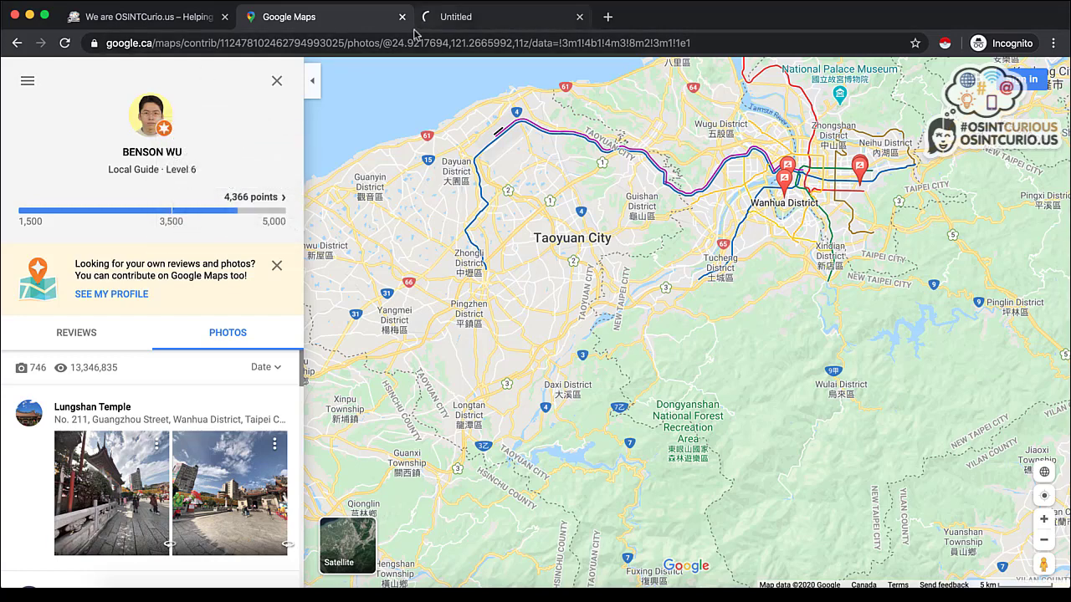
{"action": "left_click", "coordinate": [422, 24]}
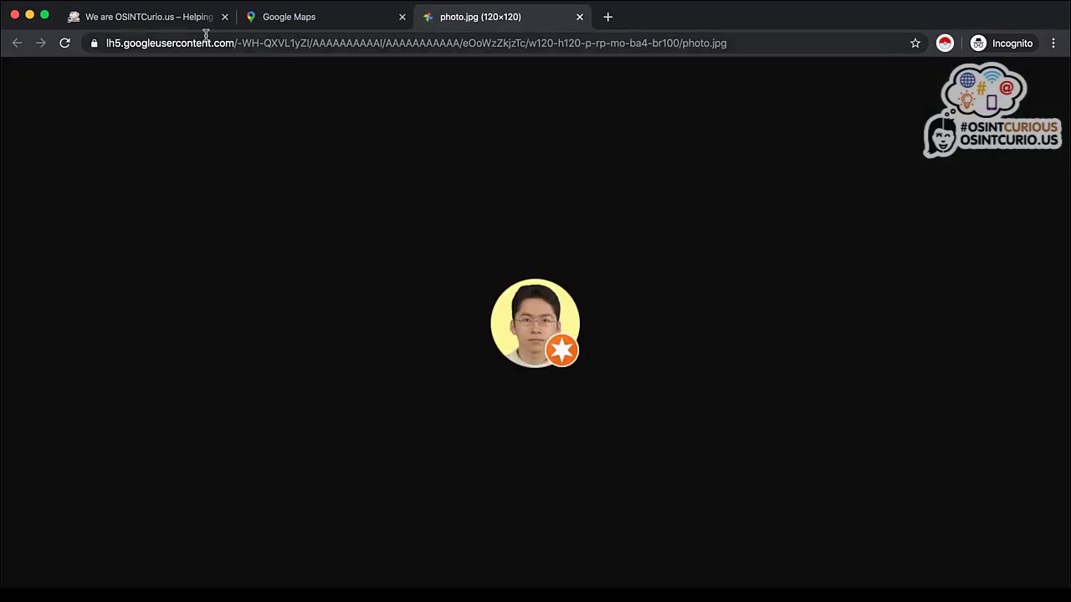
{"action": "left_click", "coordinate": [573, 42]}
{"action": "left_click", "coordinate": [572, 44]}
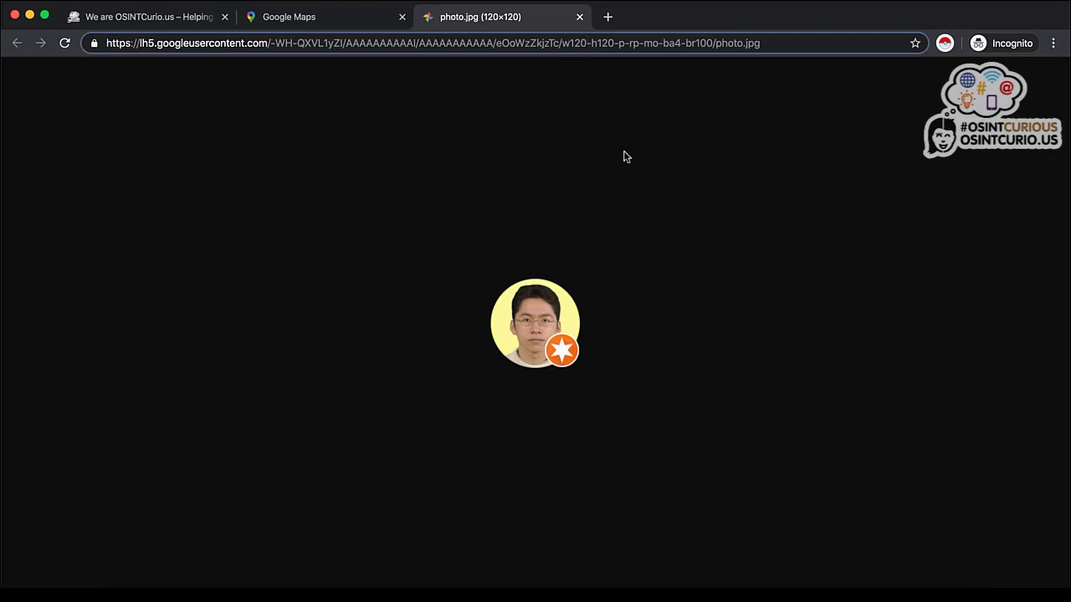
{"action": "key", "text": "Delete"}
{"action": "key", "text": "Delete"}
{"action": "key", "text": "Delete"}
{"action": "type", "text": "600"}
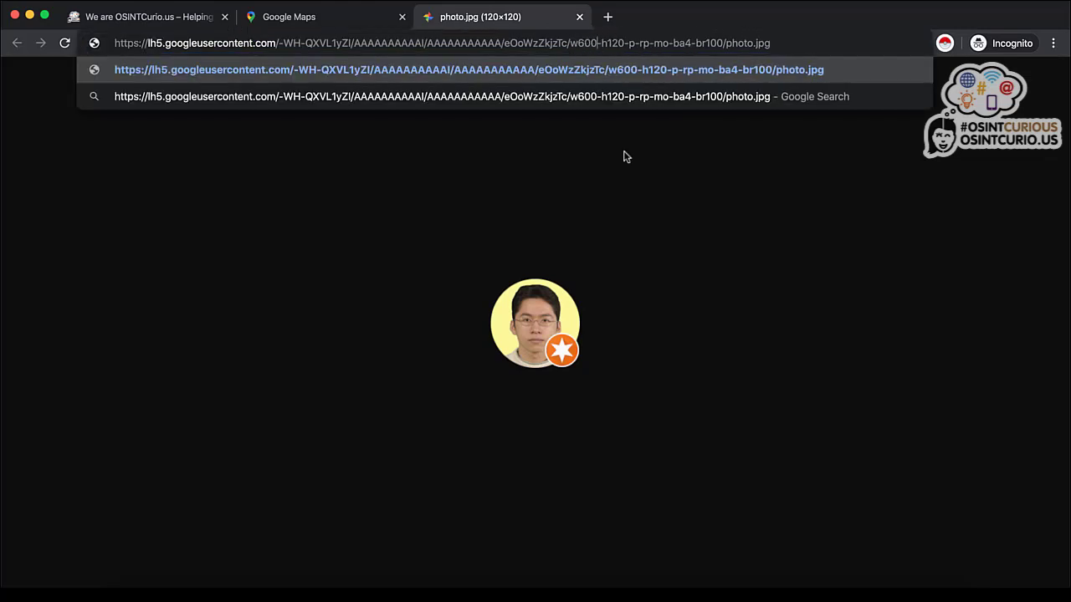
{"action": "key", "text": "Delete"}
{"action": "key", "text": "BackSpace"}
{"action": "key", "text": "BackSpace"}
{"action": "type", "text": "600"}
{"action": "key", "text": "Return"}
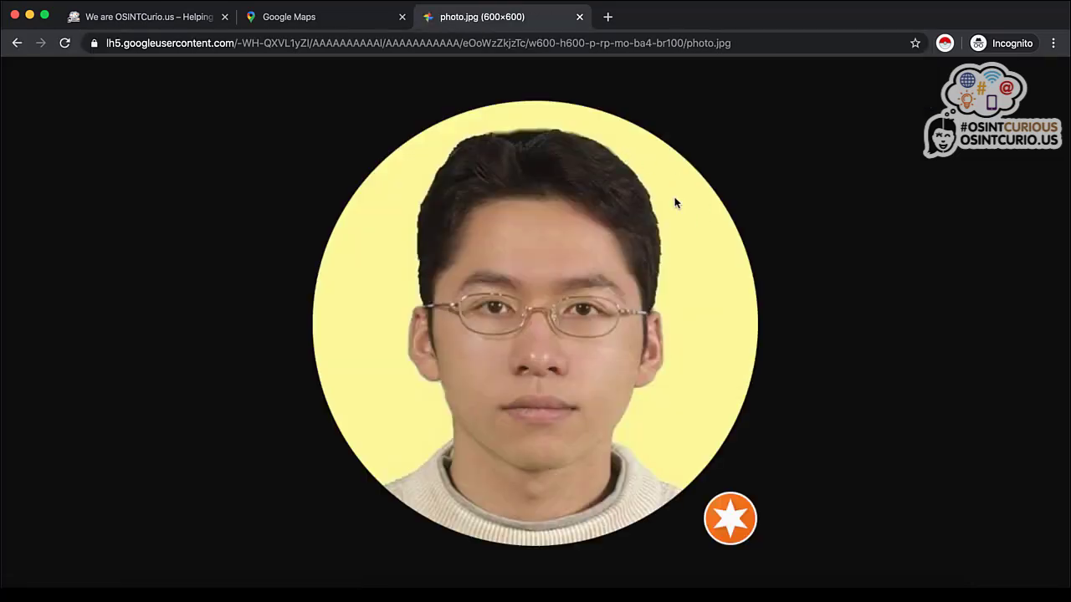
Search Google for the enlarged 600×600 avatar image.
{"action": "right_click", "coordinate": [520, 168]}
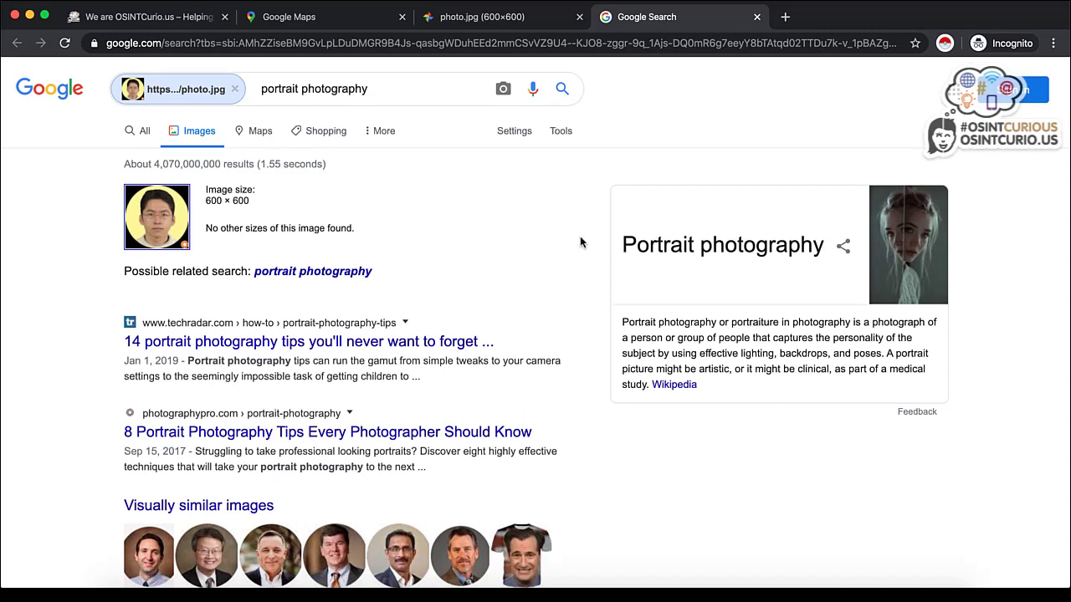
Return to the uploader's Maps profile and scroll their photo list to the 新光三越 and LINE FRIENDS Store entries.
{"action": "left_click", "coordinate": [352, 27]}
{"action": "scroll", "coordinate": [251, 385], "scroll_direction": "down", "scroll_amount": 5}
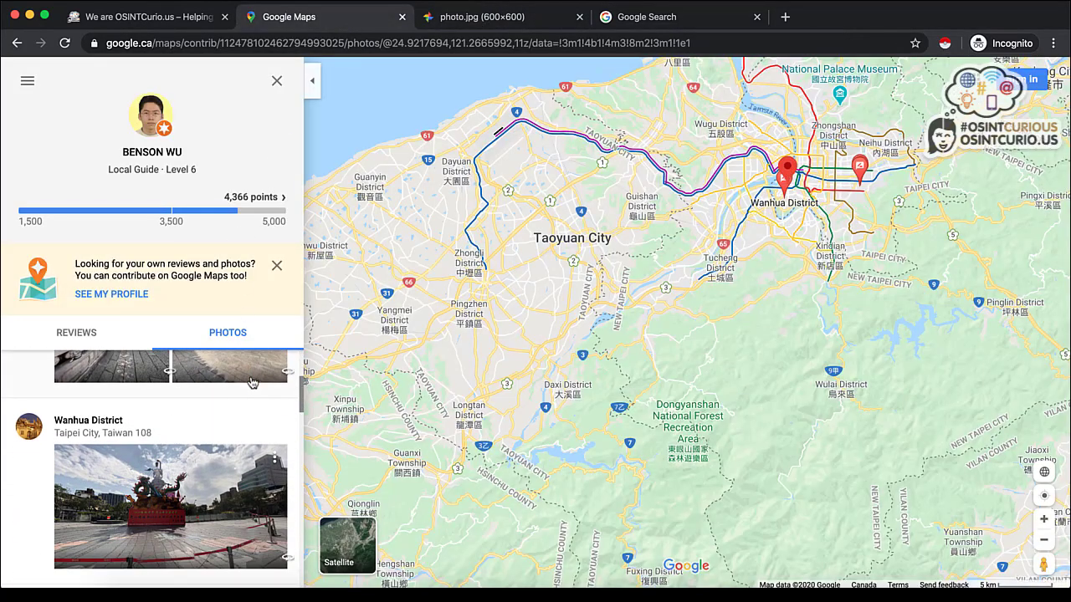
{"action": "scroll", "coordinate": [233, 452], "scroll_direction": "down", "scroll_amount": 8}
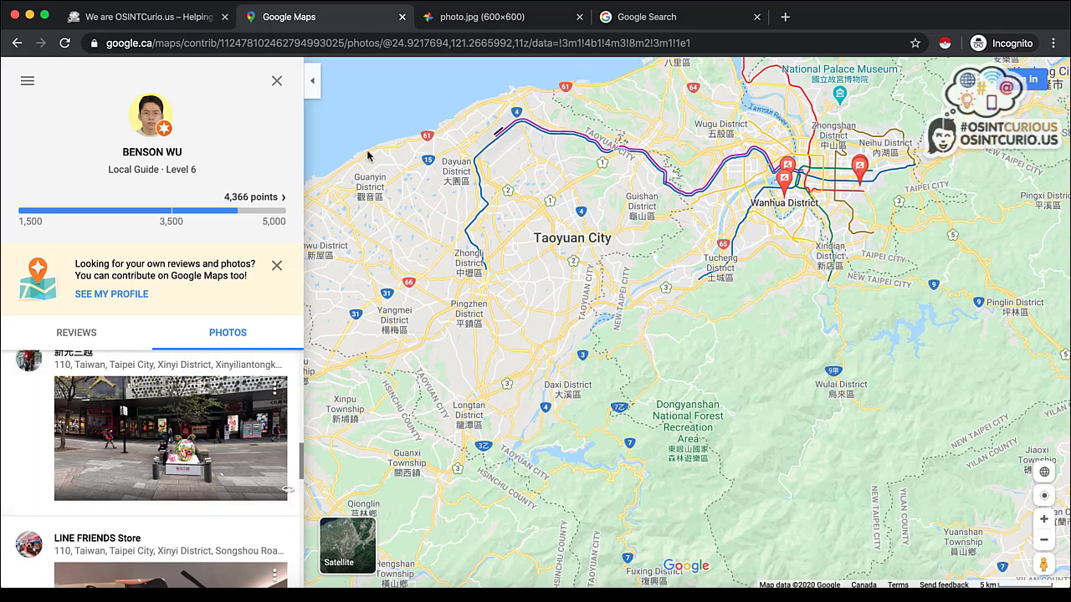
Close the uploader profile, enlarged avatar and reverse image search tabs.
{"action": "left_click", "coordinate": [402, 17]}
{"action": "left_click", "coordinate": [403, 17]}
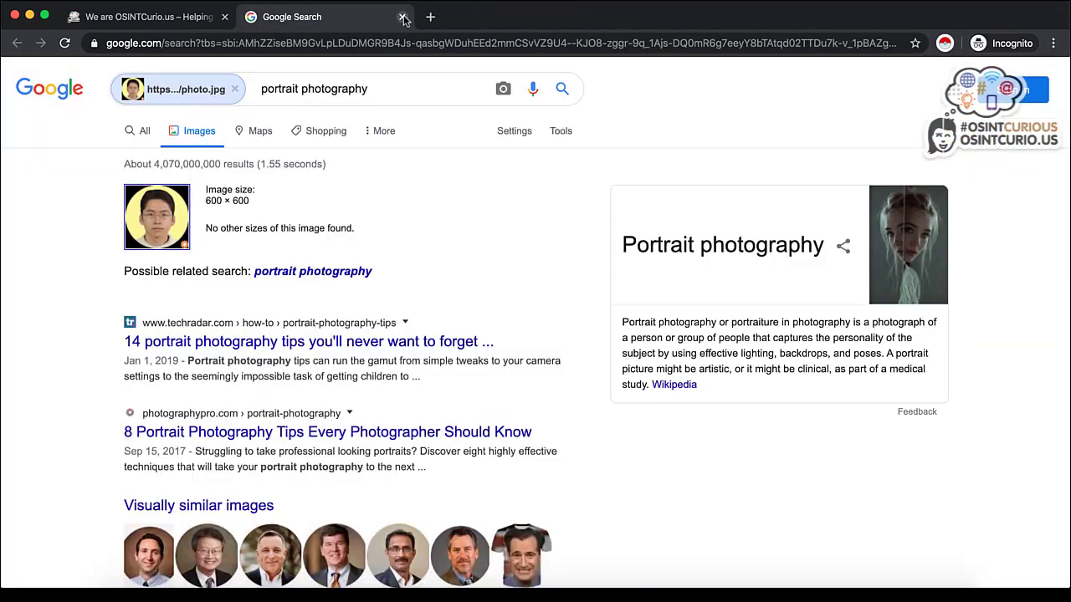
{"action": "left_click", "coordinate": [402, 17]}
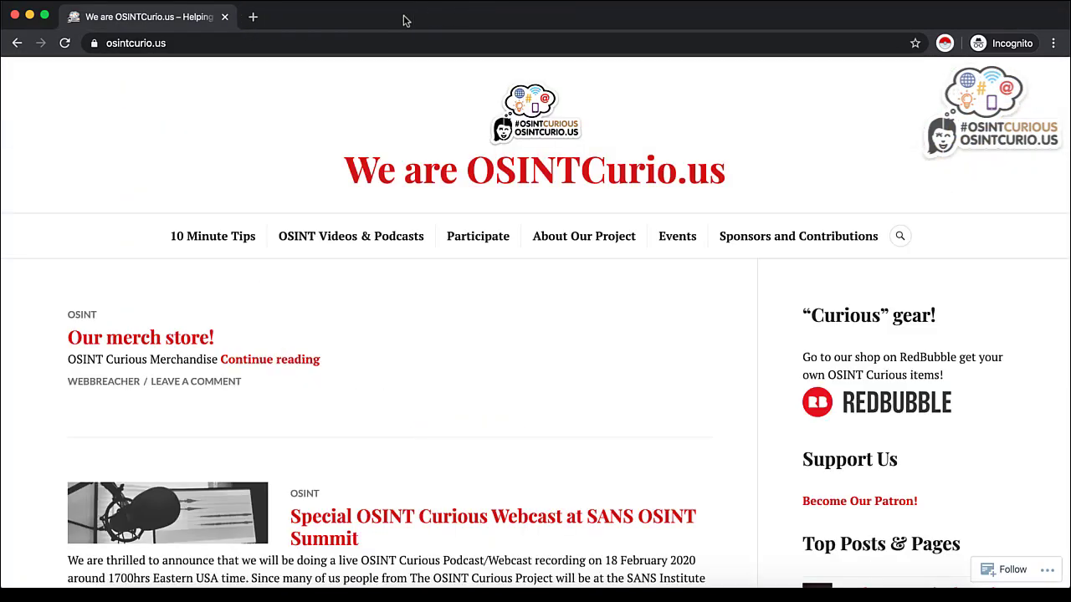